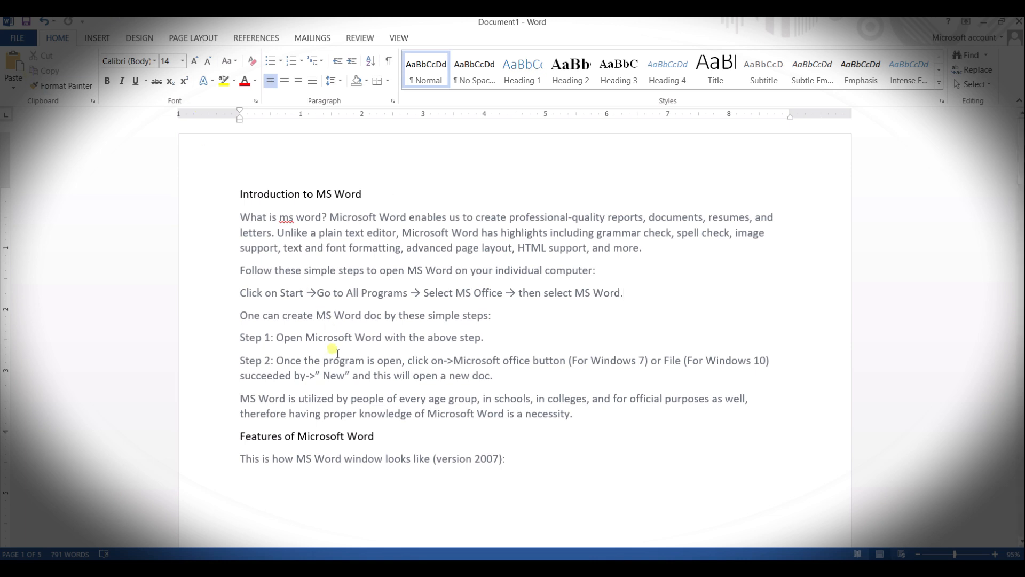
Step: Set the font to Arial at the insertion point without selecting any text
left_click(155, 60)
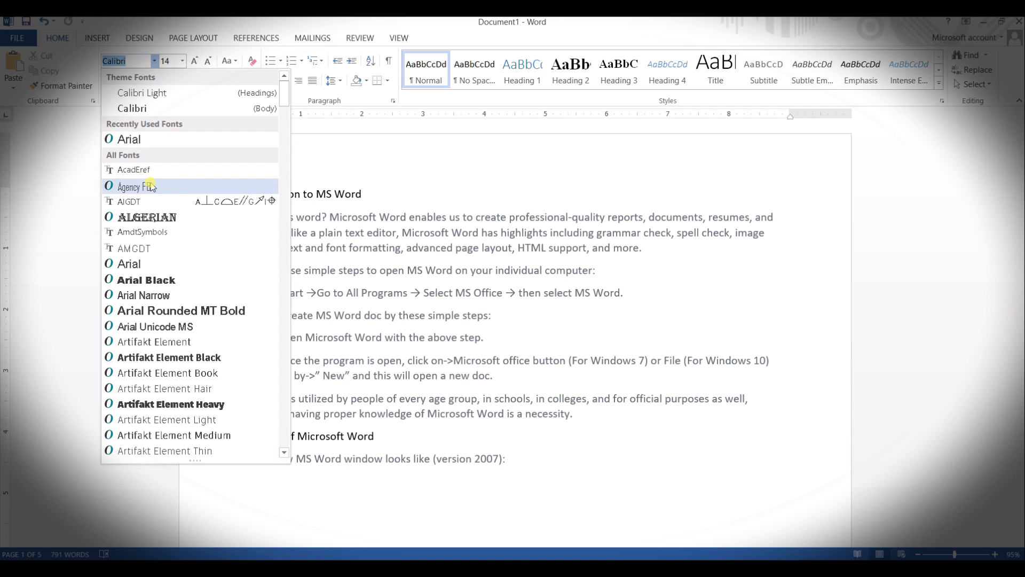
left_click(161, 140)
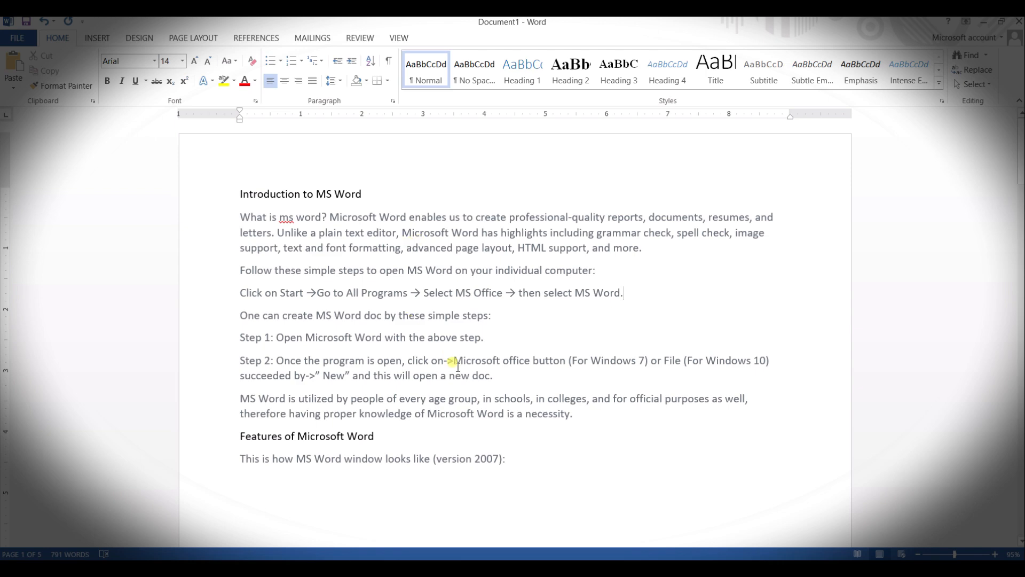
Step: Format all of the document's text in Arial at size 12
scroll(454, 368, "down", 10)
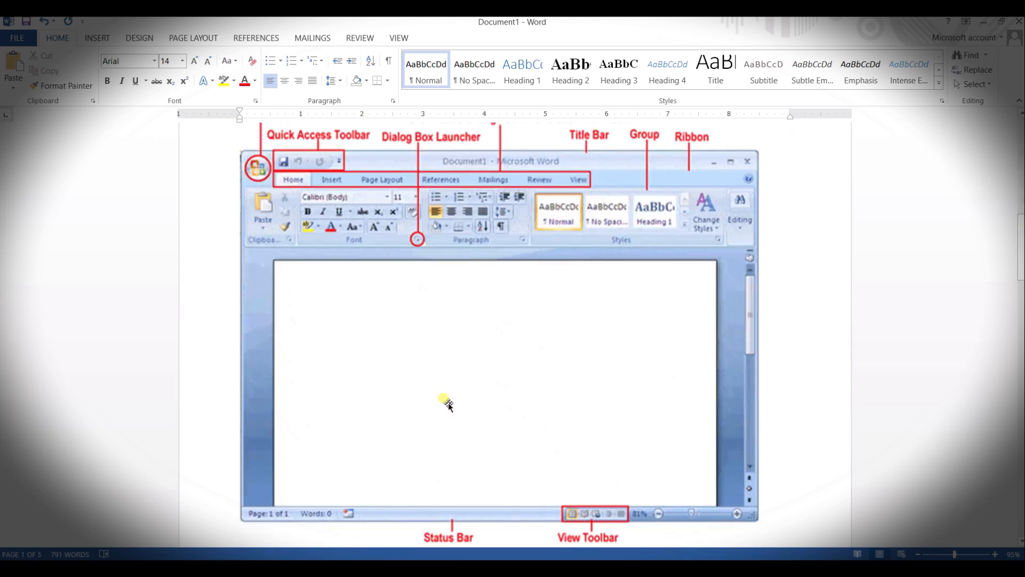
scroll(449, 406, "down", 10)
scroll(449, 406, "up", 9)
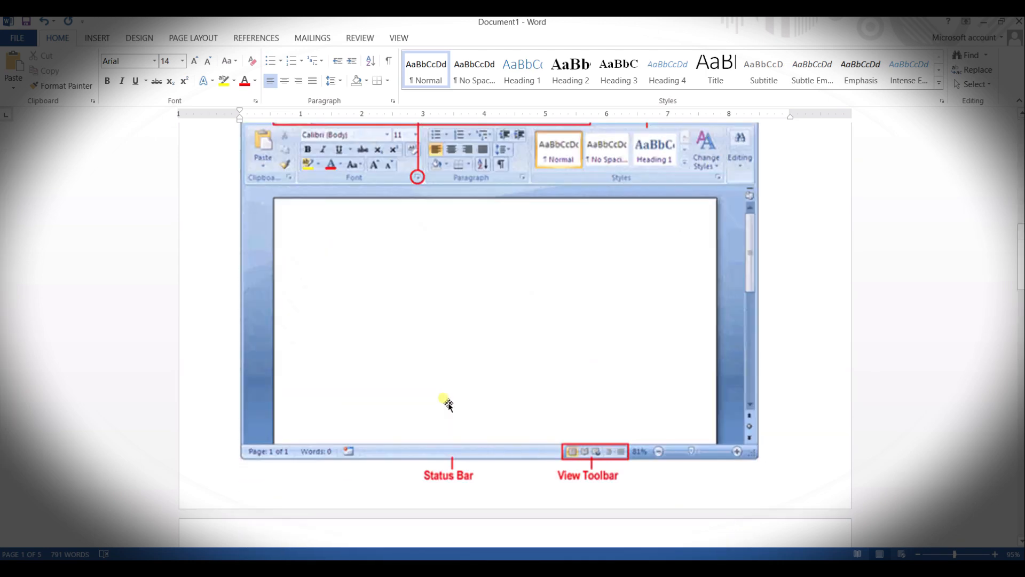
scroll(449, 405, "up", 3)
scroll(497, 343, "down", 9)
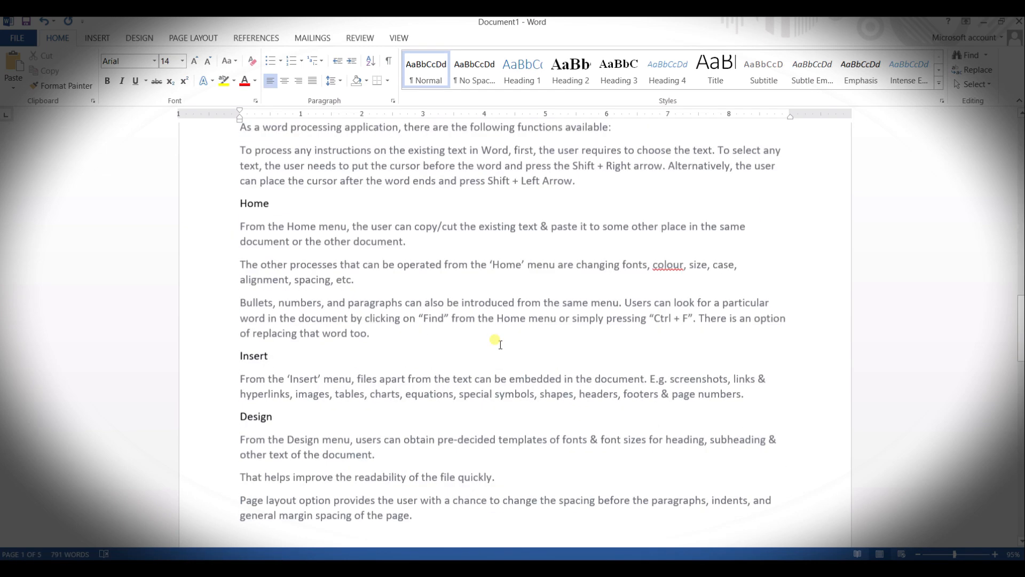
scroll(271, 259, "down", 8)
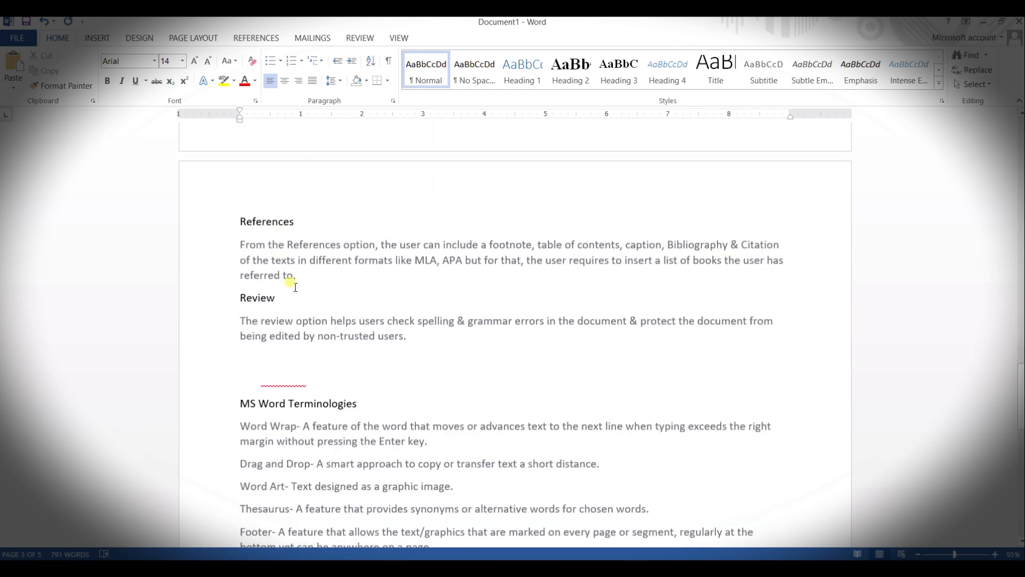
scroll(331, 291, "down", 3)
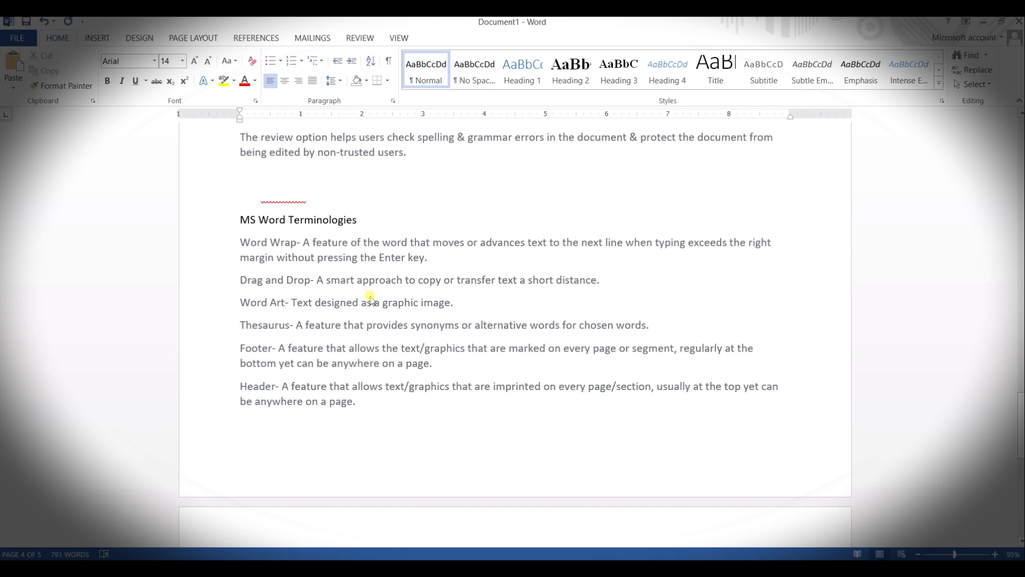
key("ctrl+a")
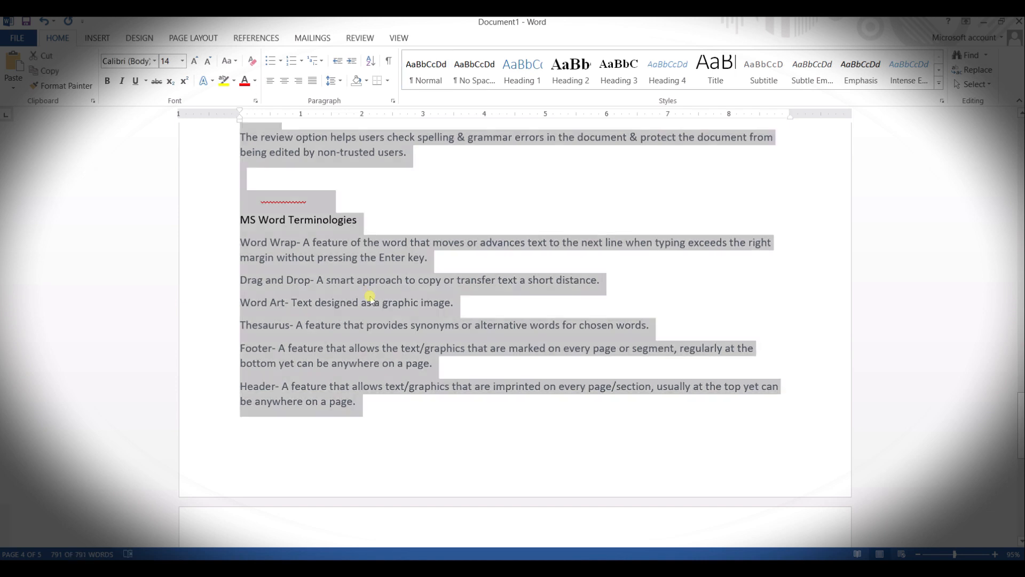
left_click(187, 63)
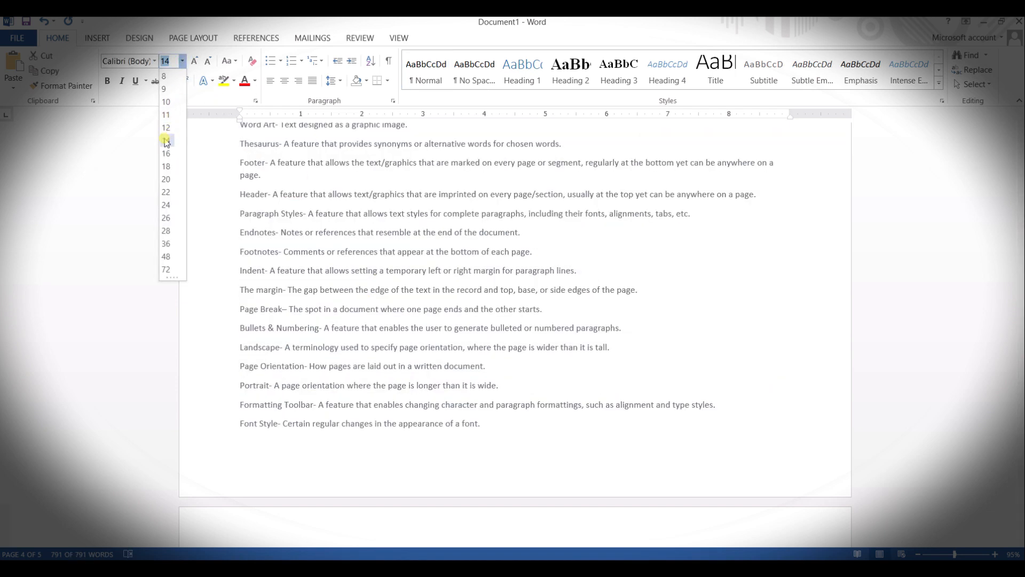
left_click(165, 138)
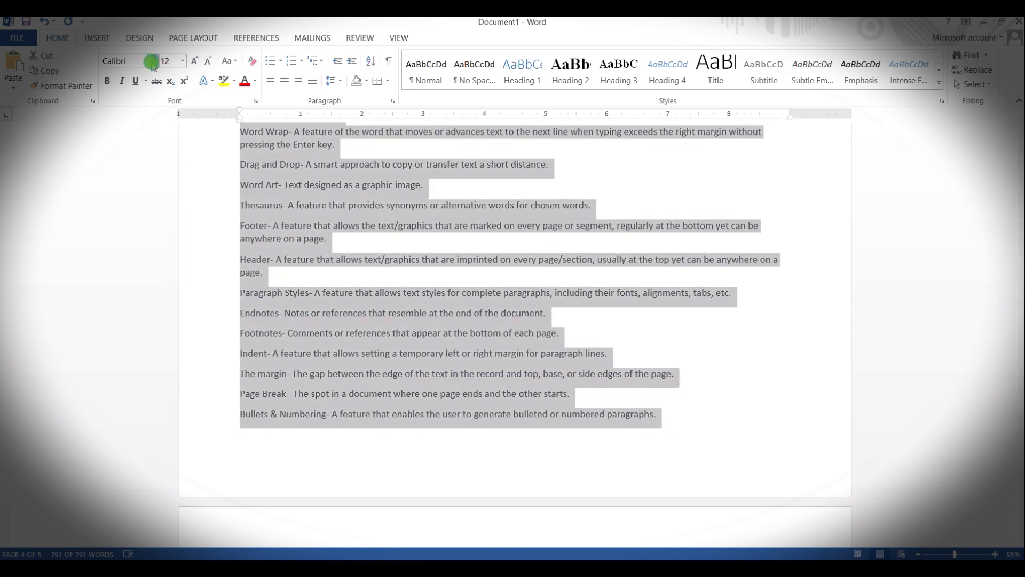
left_click(154, 61)
left_click(129, 140)
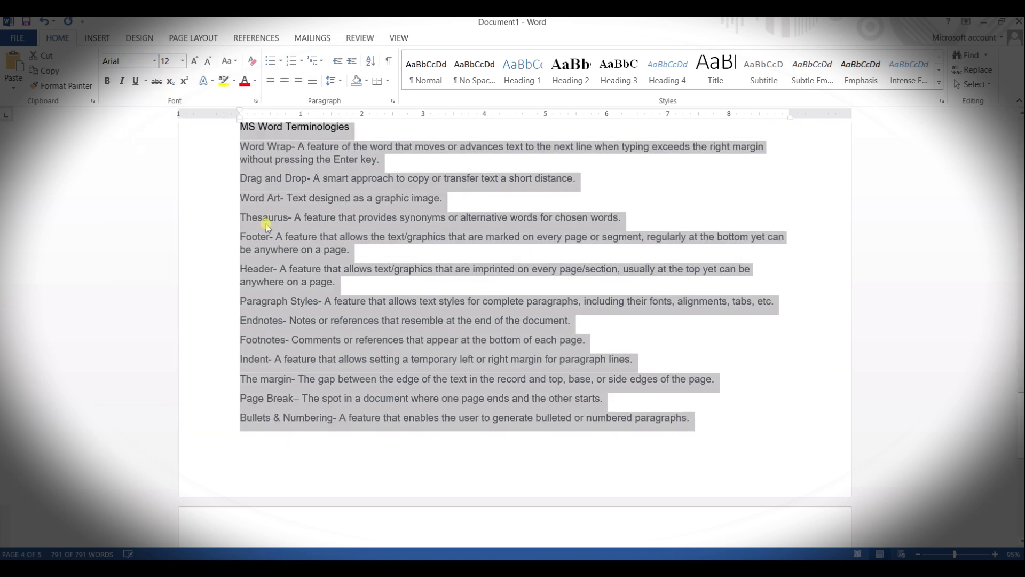
left_click(418, 318)
Step: Change the font color of all the document's text to black
scroll(359, 319, "up", 3)
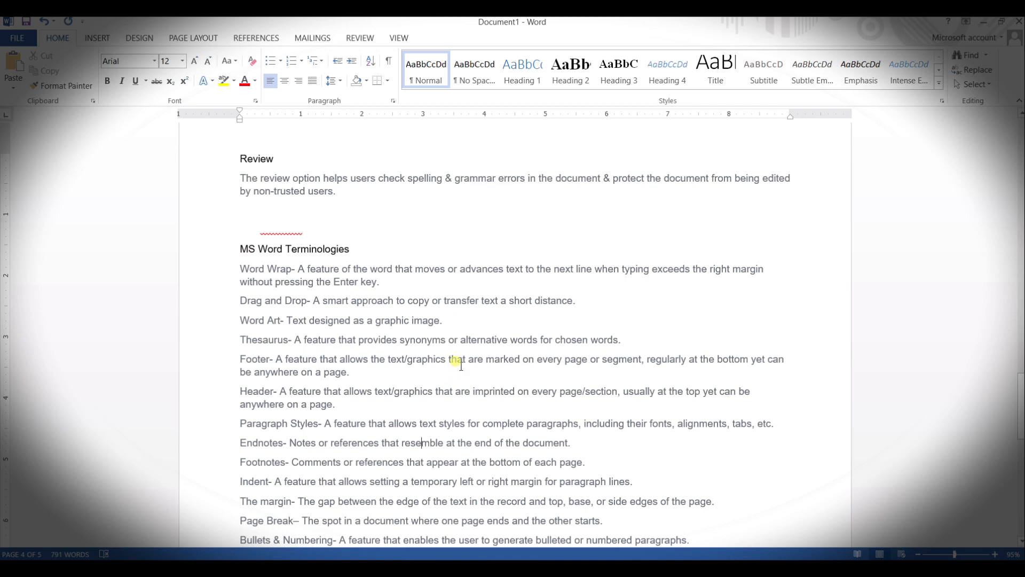
key("ctrl+a")
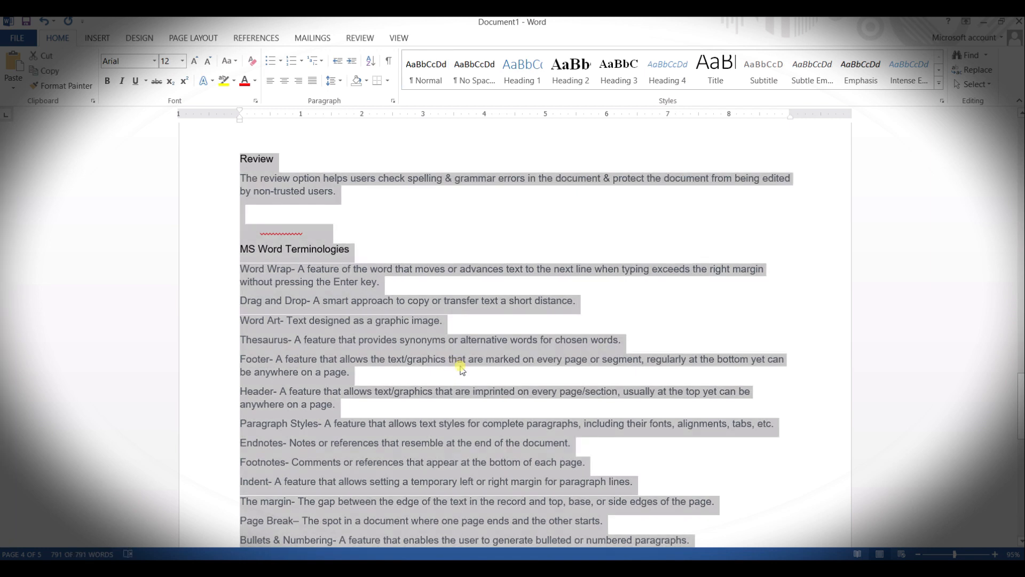
left_click(254, 80)
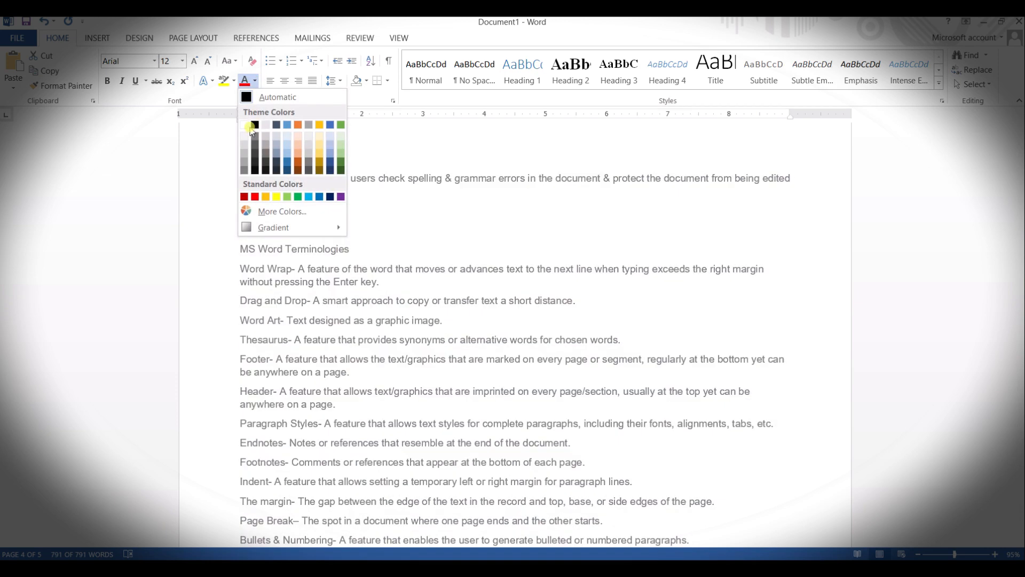
key("Escape")
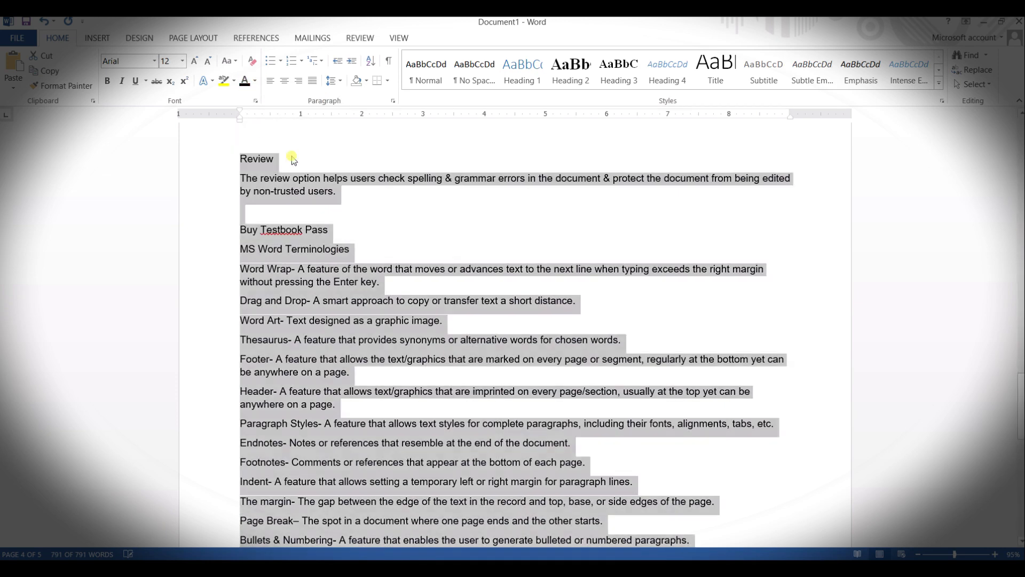
left_click(367, 239)
Step: Try inserting a page break at the end of the References paragraph, and undo it
scroll(346, 246, "up", 1)
scroll(345, 247, "up", 1)
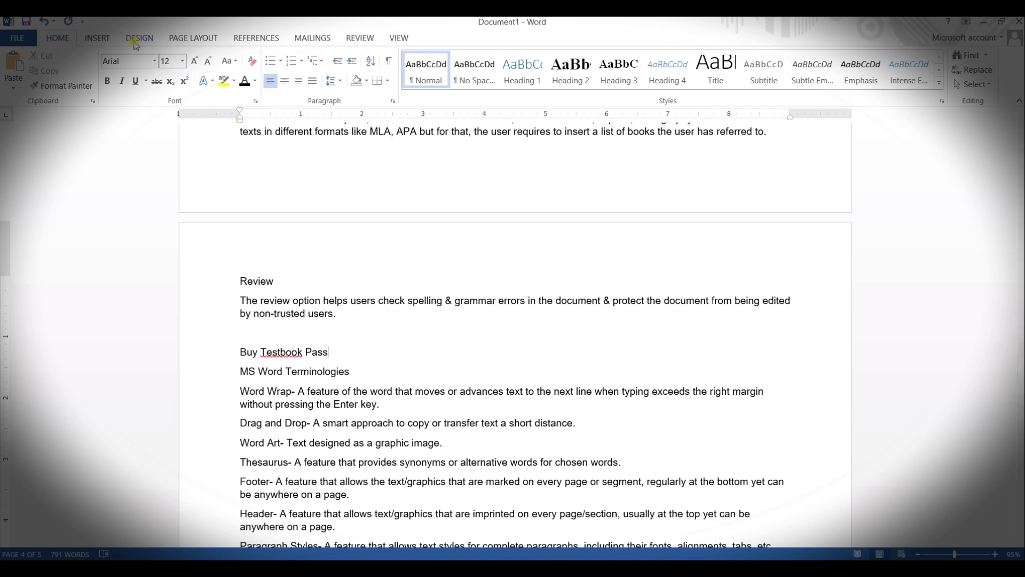
left_click(105, 41)
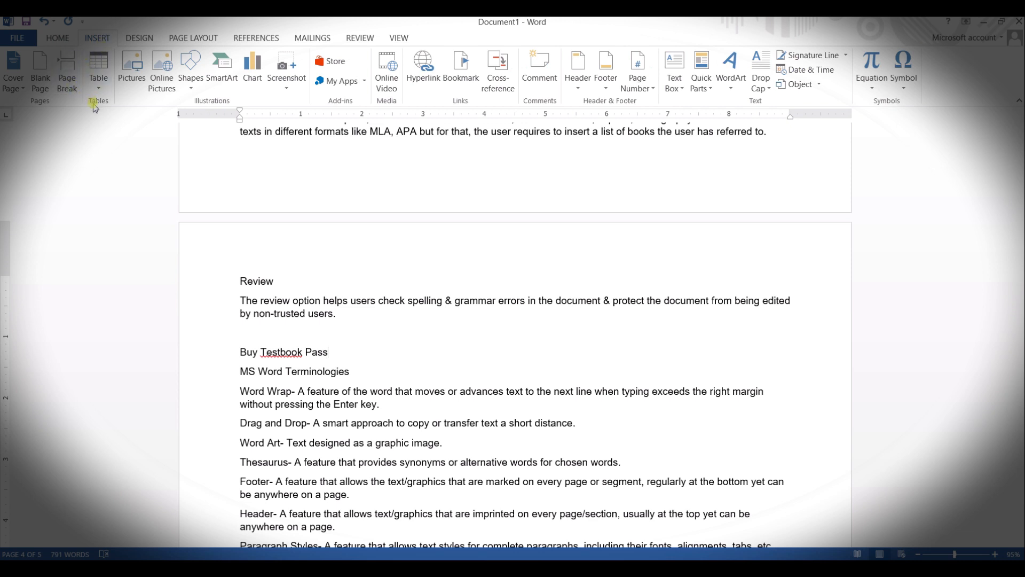
scroll(290, 194, "up", 3)
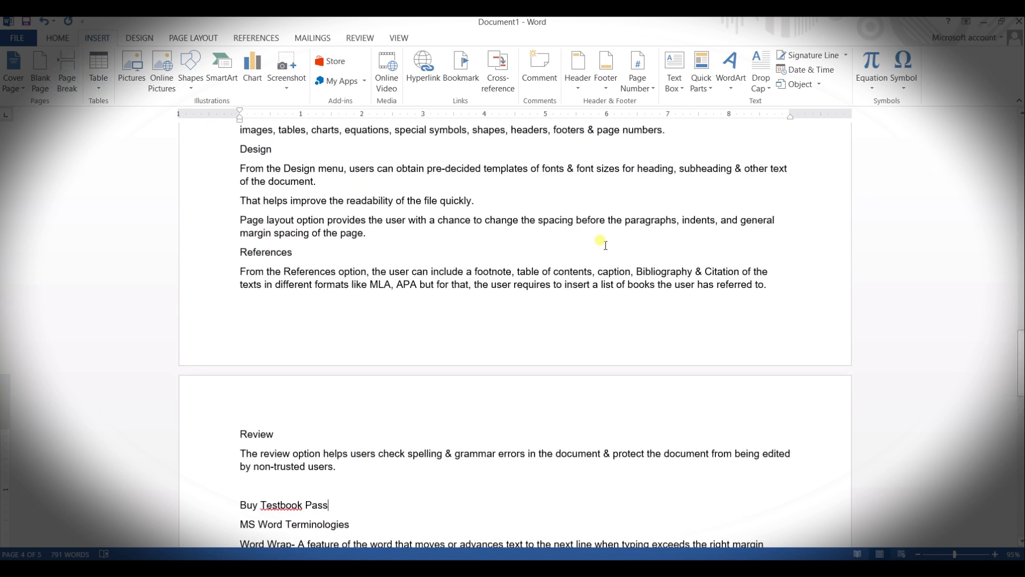
left_click(790, 293)
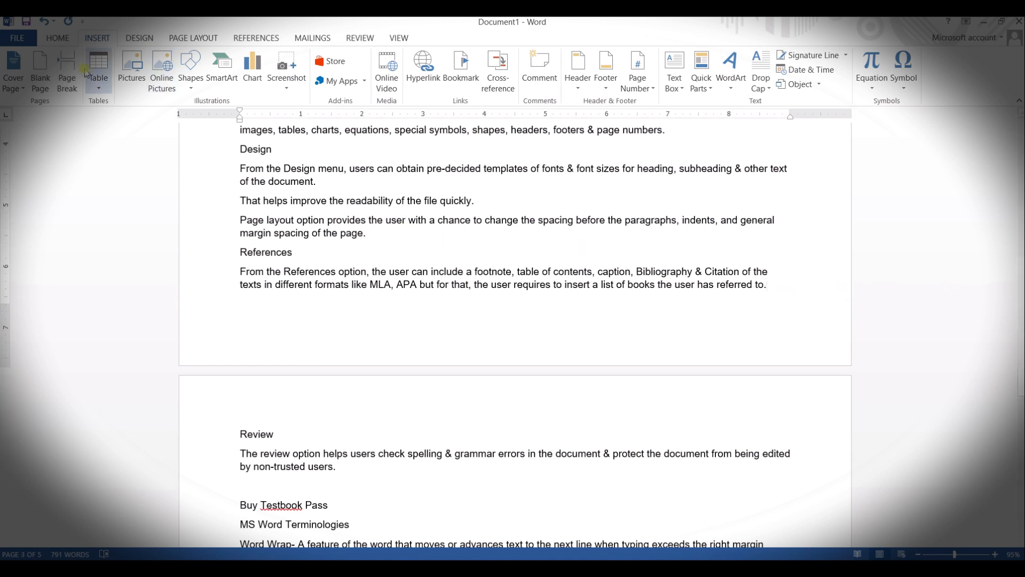
left_click(60, 71)
scroll(560, 446, "up", 10)
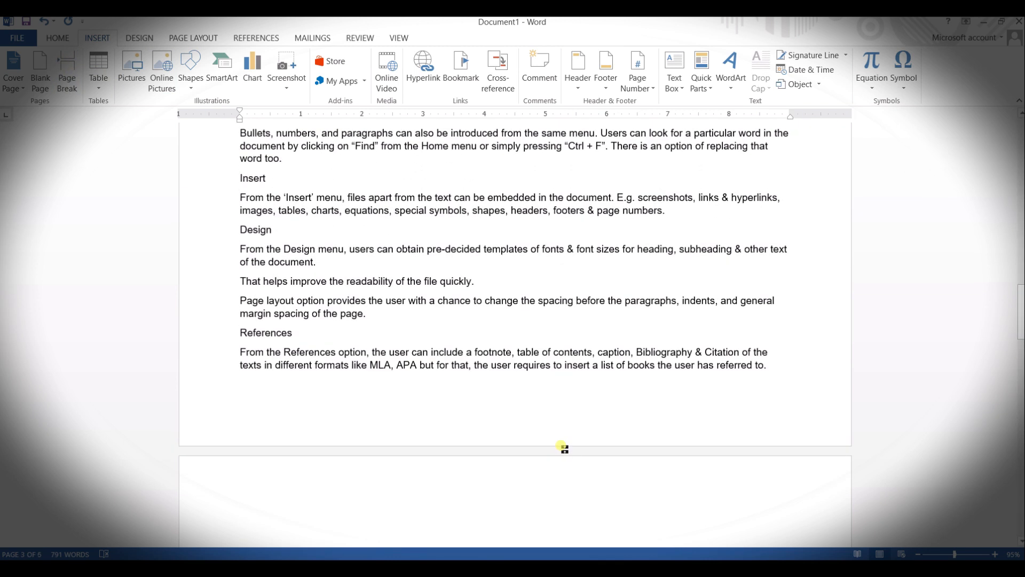
key("ctrl+z")
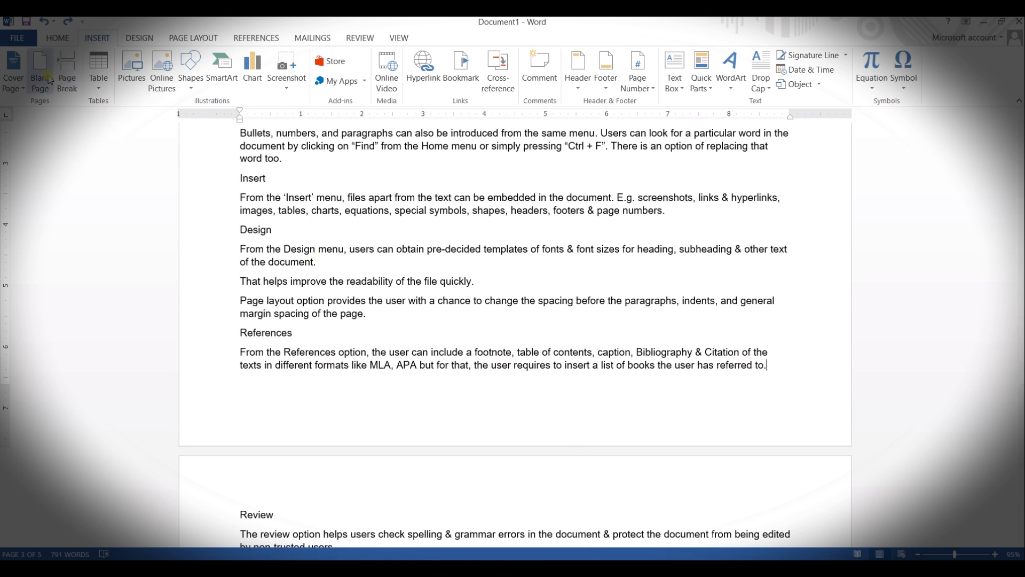
Step: Insert a table of three columns and two rows above the Review heading and enlarge it to about 9.2 inches wide
left_click(101, 91)
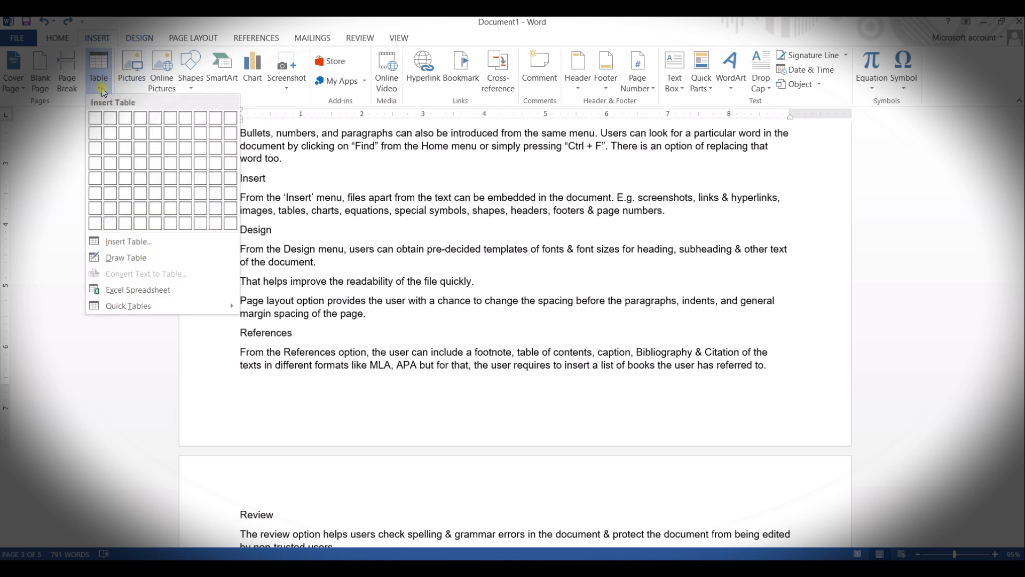
left_click(125, 133)
scroll(801, 400, "down", 5)
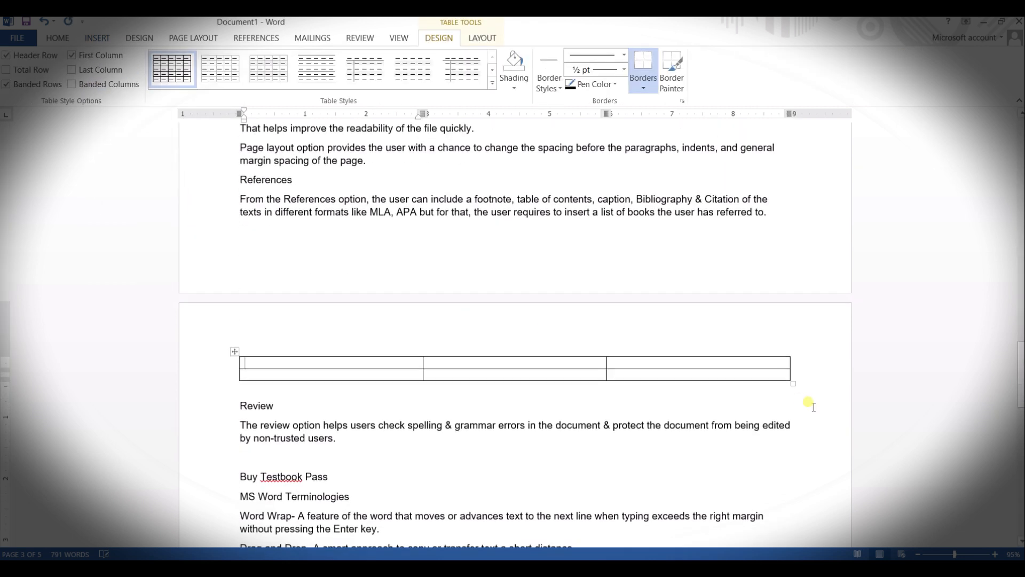
left_click_drag(792, 383, 808, 424)
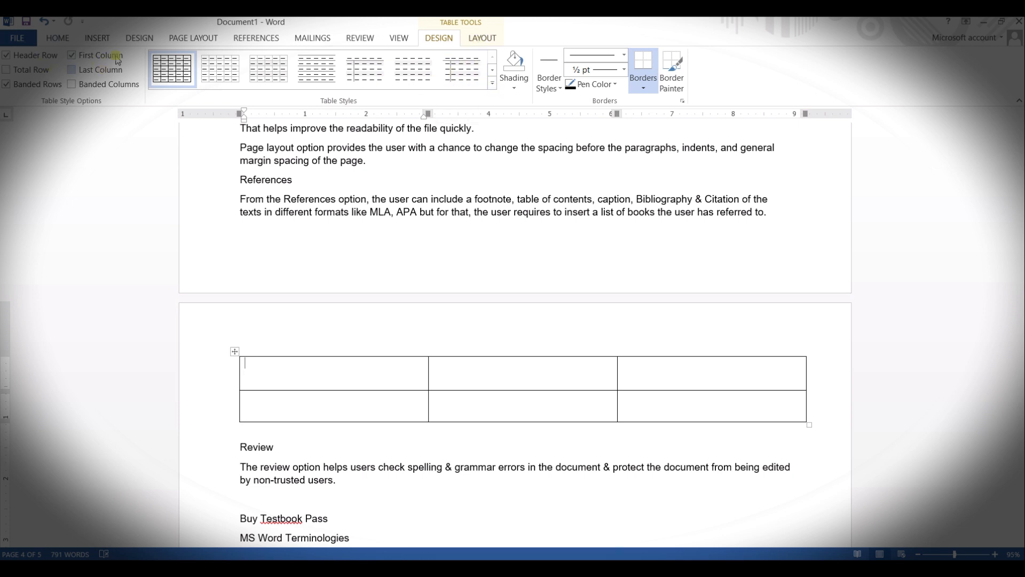
Step: Examine the document design options, the page layout settings and the available page and section break types
left_click(130, 39)
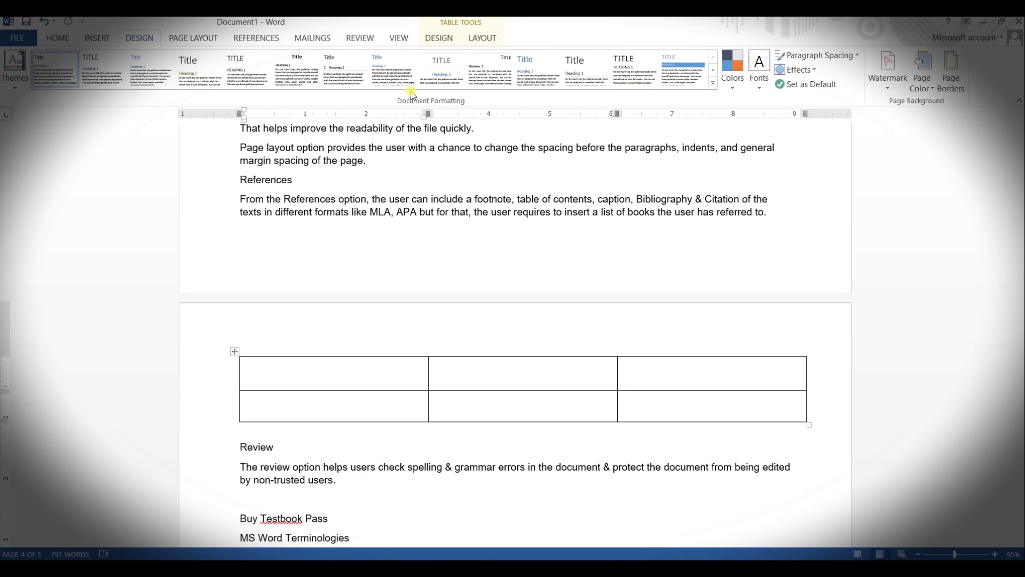
left_click(209, 42)
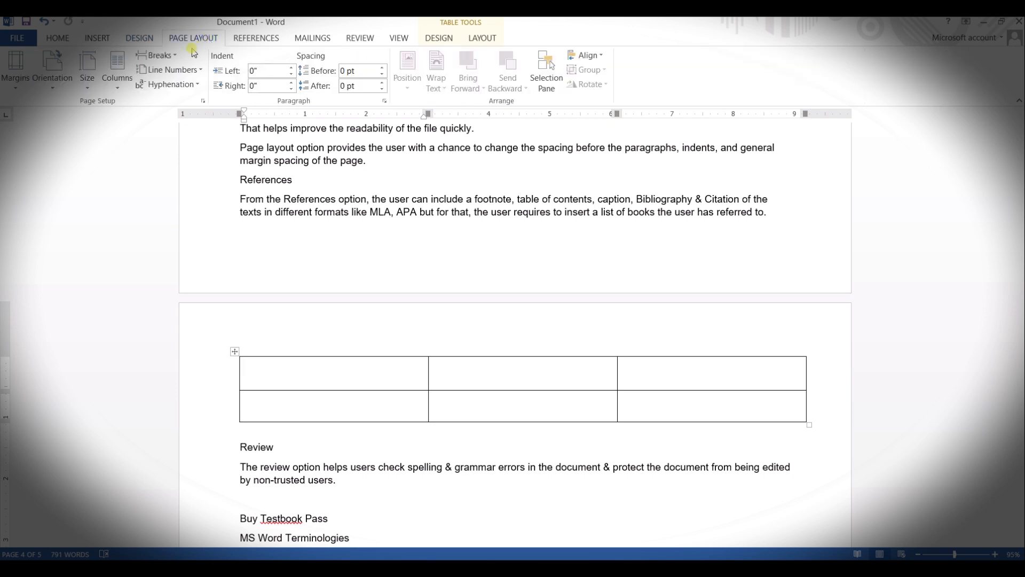
left_click(167, 60)
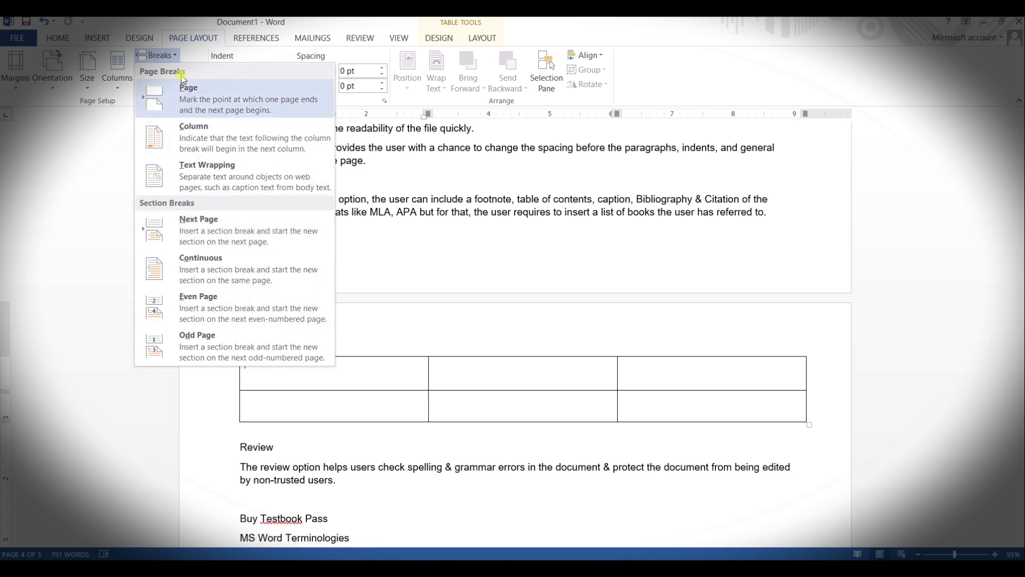
left_click(69, 166)
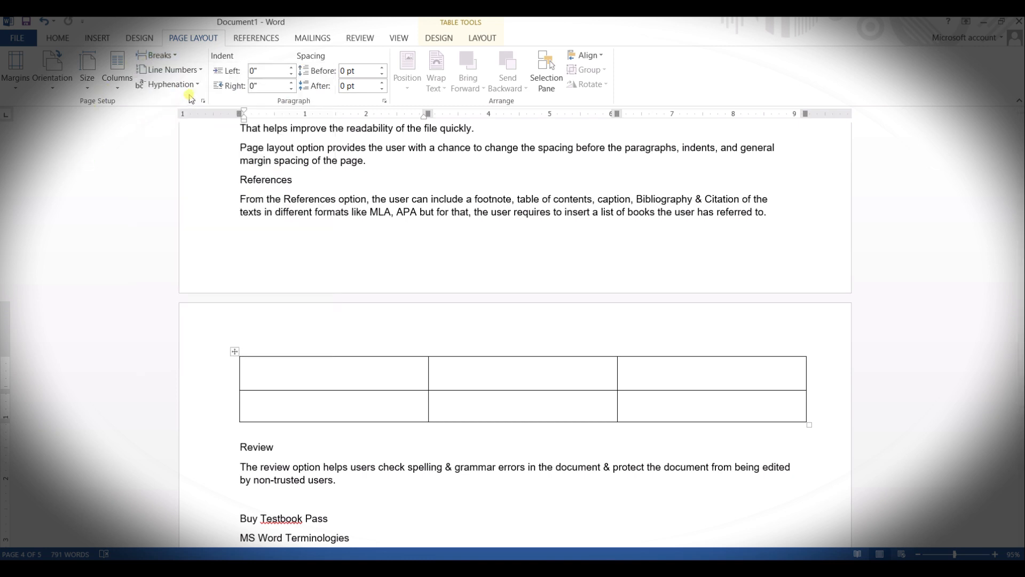
left_click(174, 57)
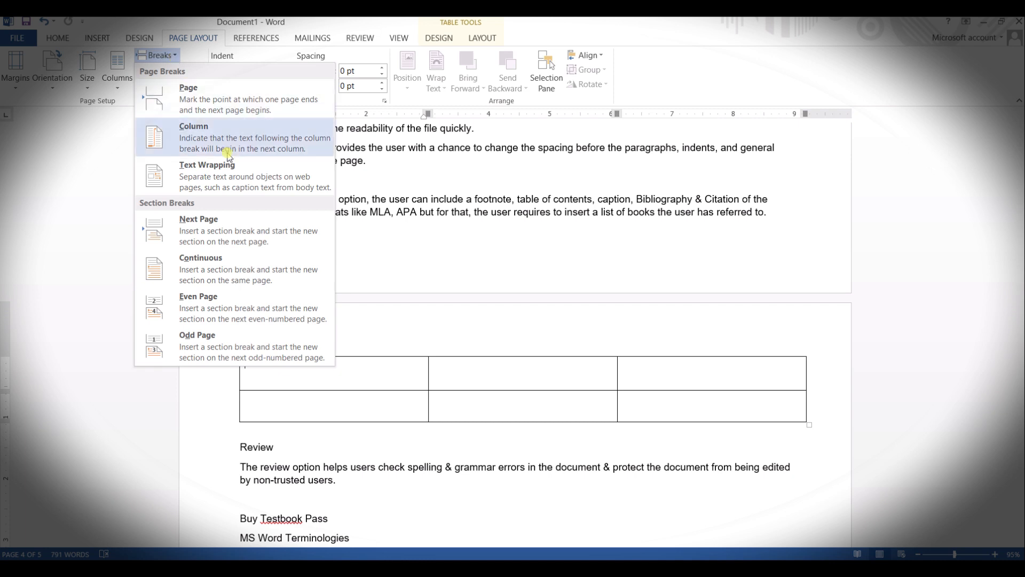
scroll(678, 284, "up", 15)
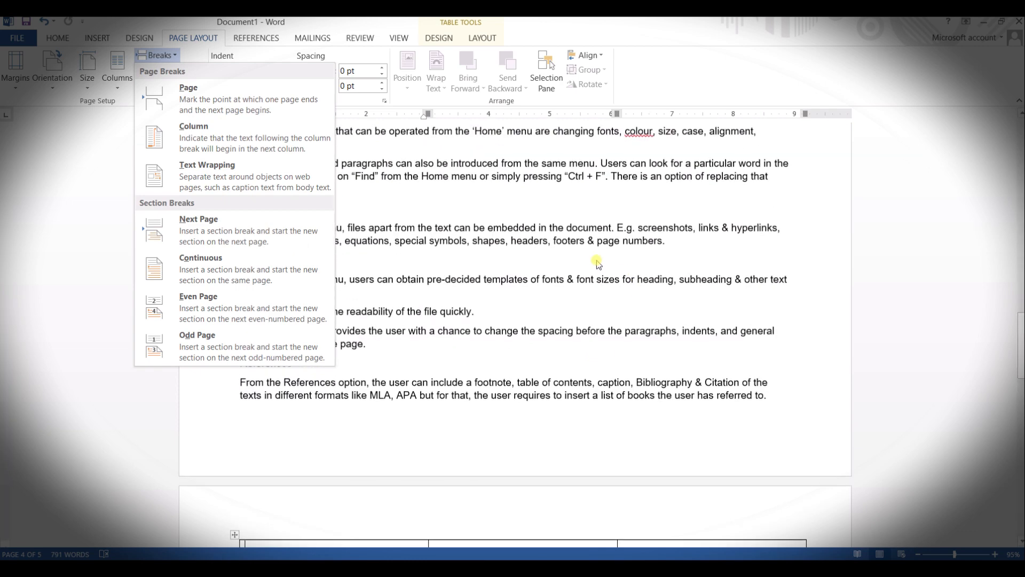
scroll(600, 262, "up", 10)
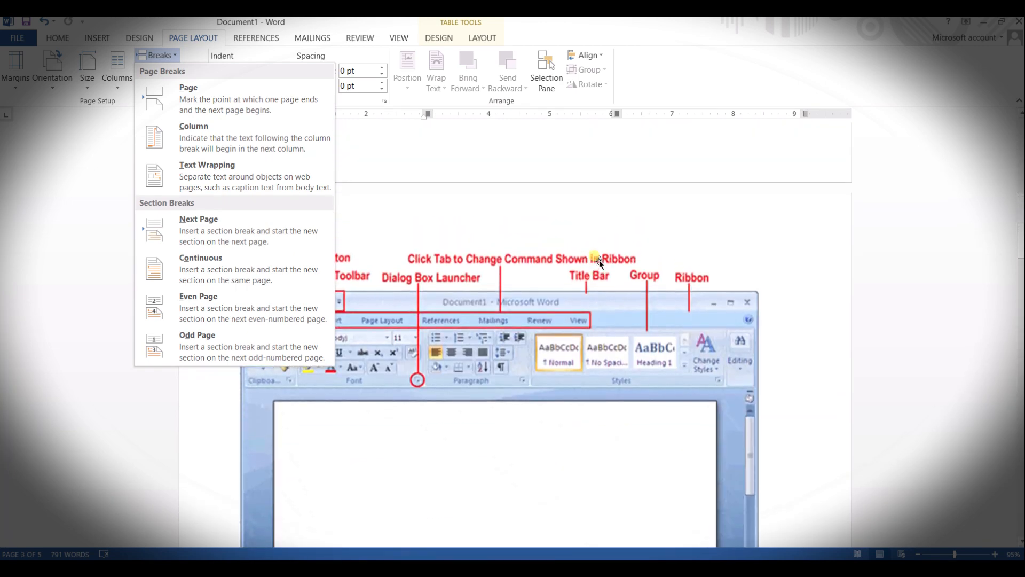
left_click(64, 234)
Step: Insert a Next Page section break before the "Introduction to MS Word" heading on the first page
scroll(406, 297, "up", 5)
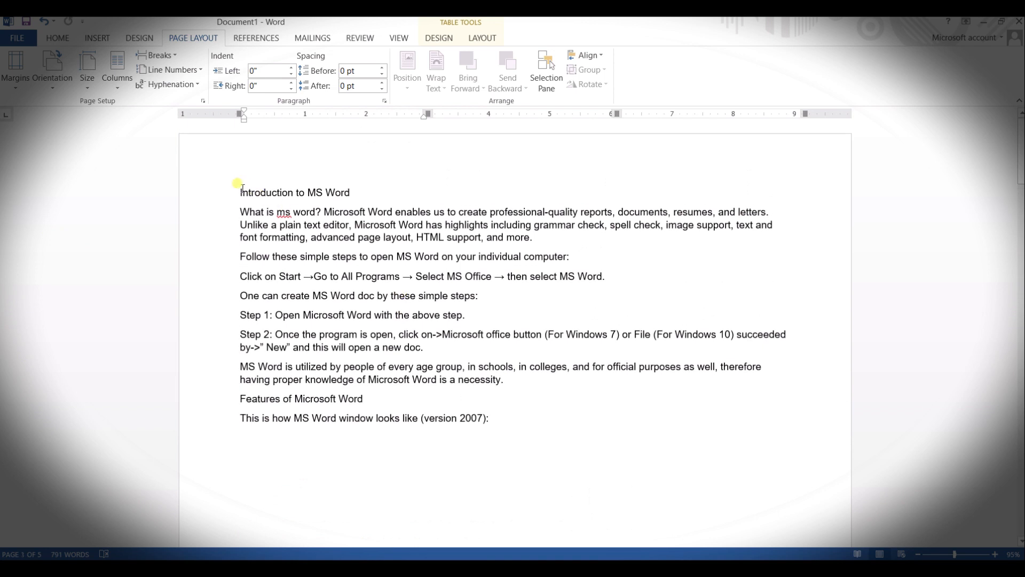
left_click(240, 190)
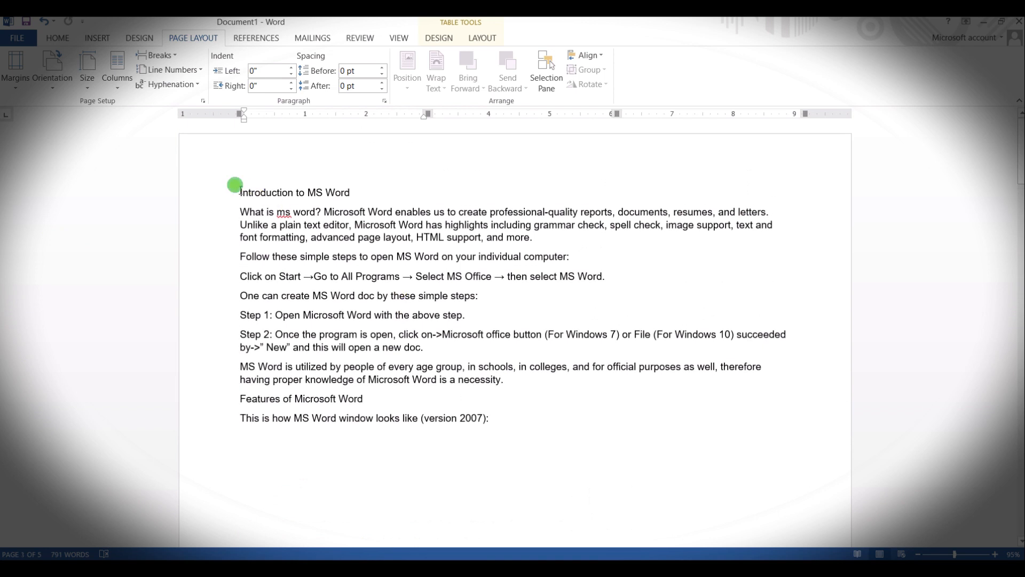
left_click(157, 55)
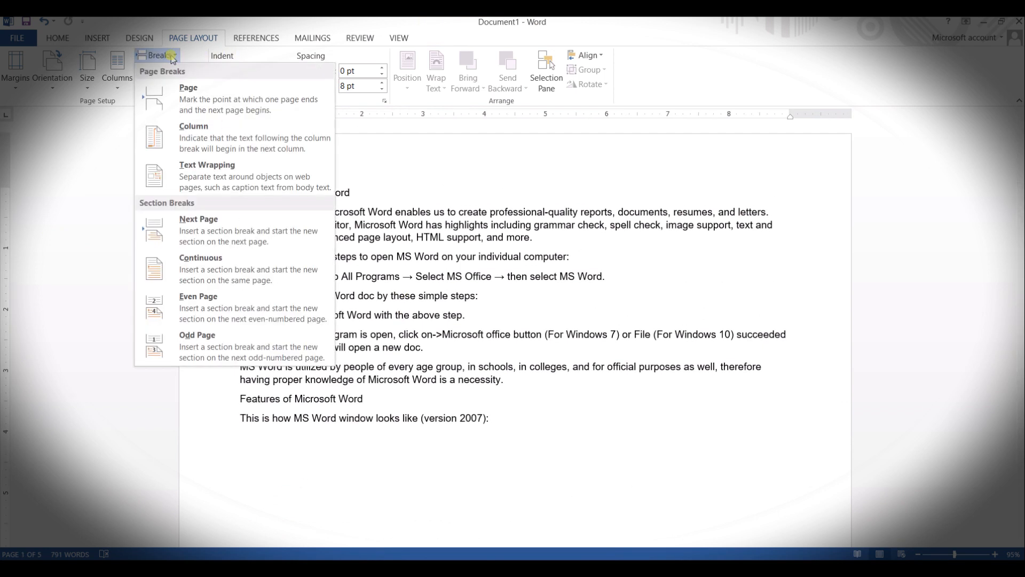
left_click(261, 246)
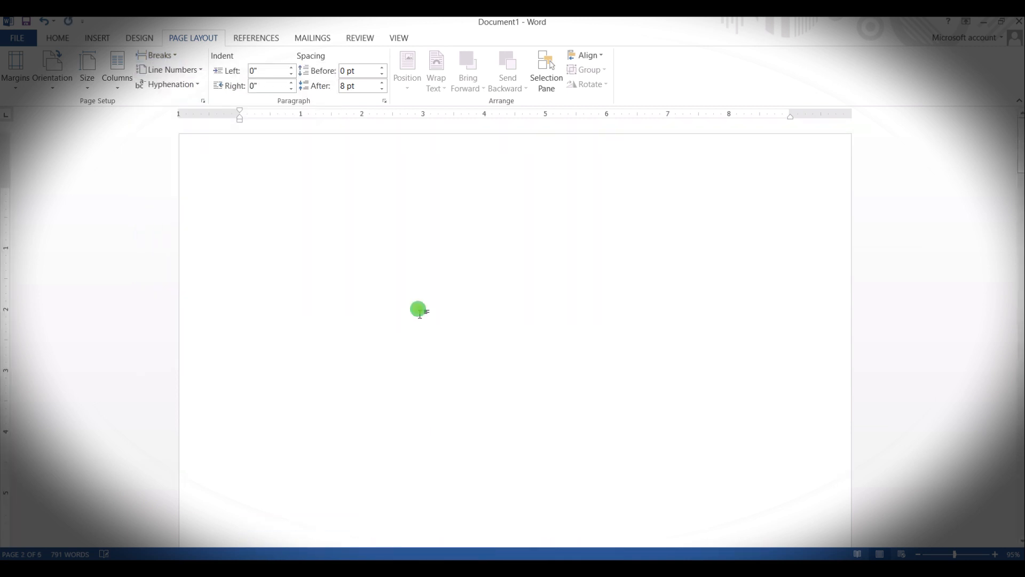
Step: Apply the Heading 1 style to the "Introduction to MS Word" title on the second page
left_click(420, 310)
scroll(298, 240, "down", 15)
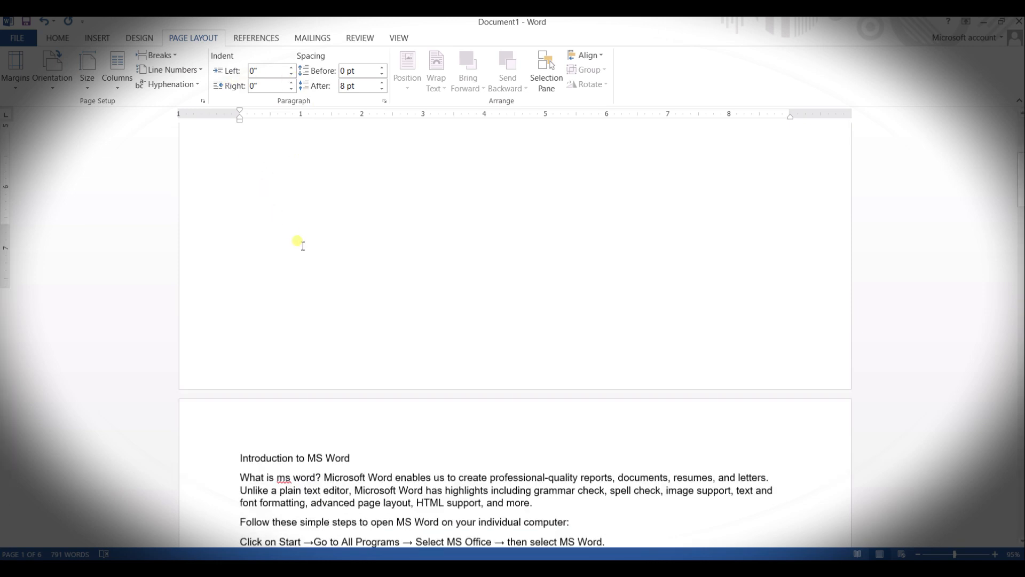
left_click_drag(355, 201, 267, 199)
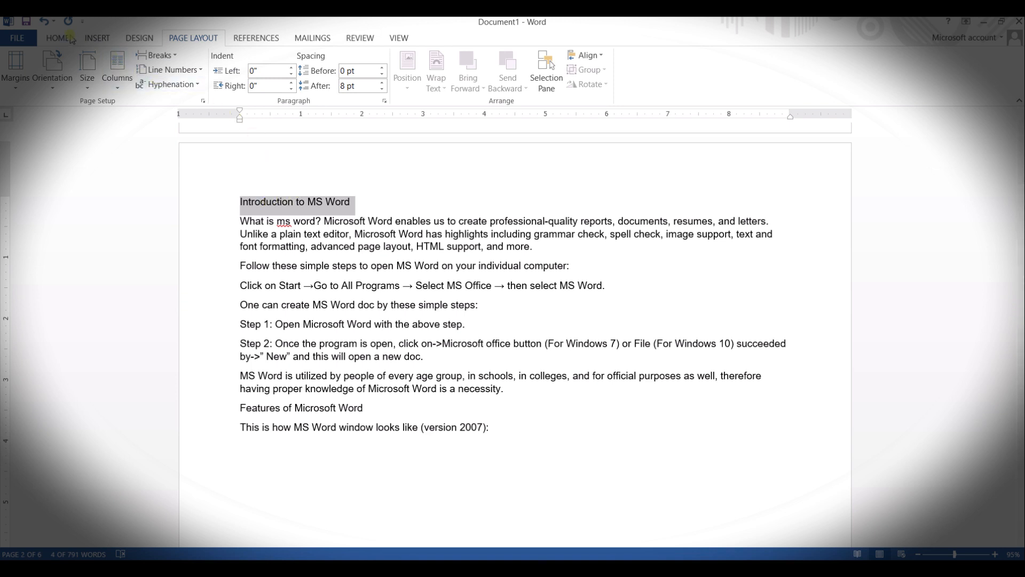
left_click(57, 37)
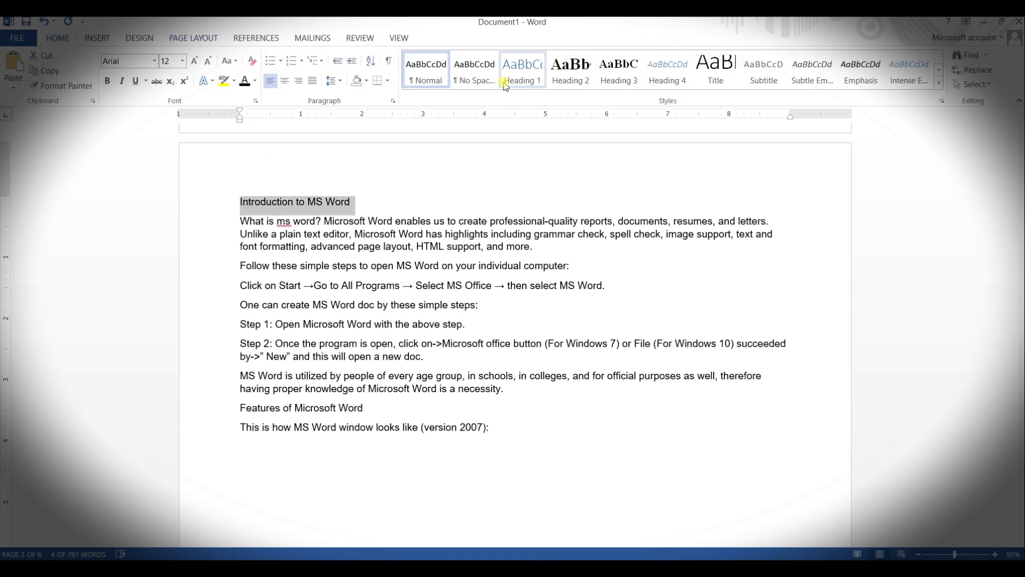
left_click(516, 80)
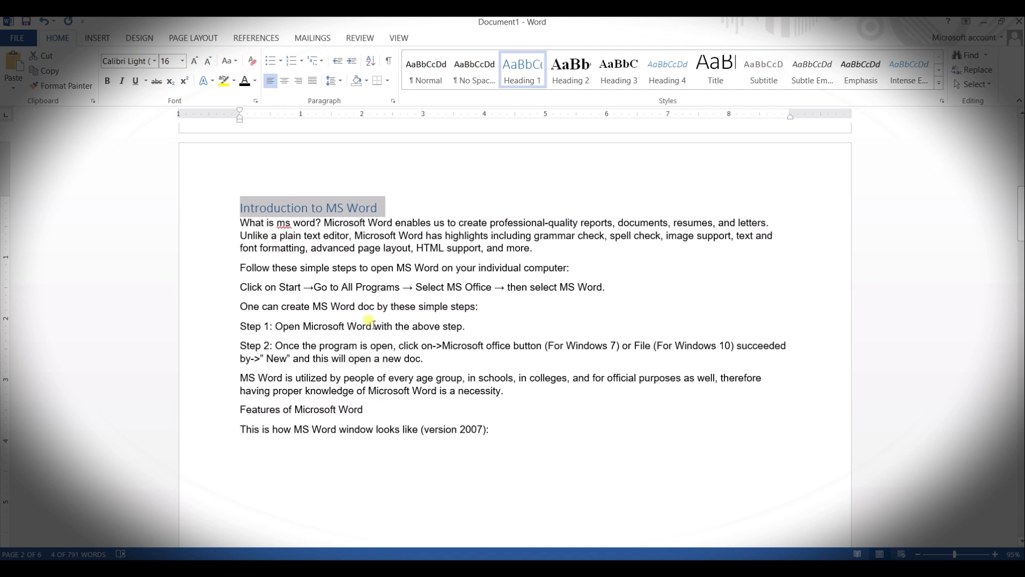
Step: Apply the Heading 2 style to the "Step 1: Open Microsoft Word with the above step." line
scroll(372, 316, "down", 1)
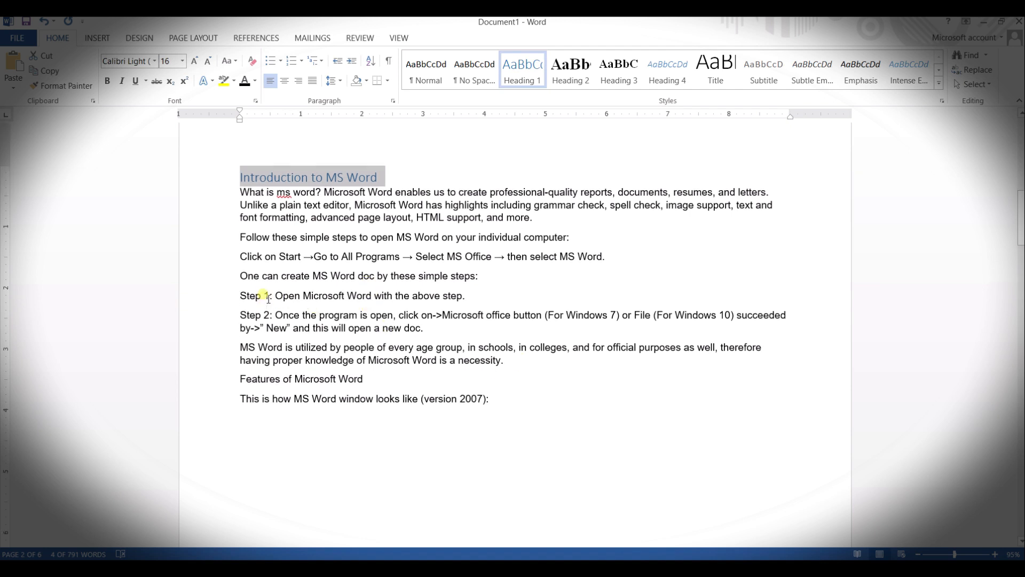
left_click_drag(268, 298, 239, 298)
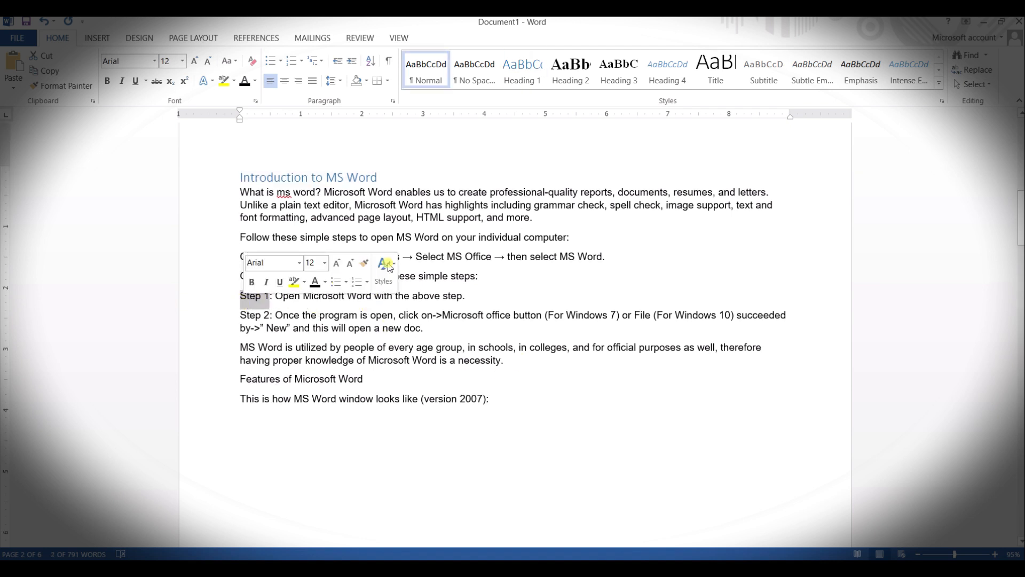
left_click(569, 68)
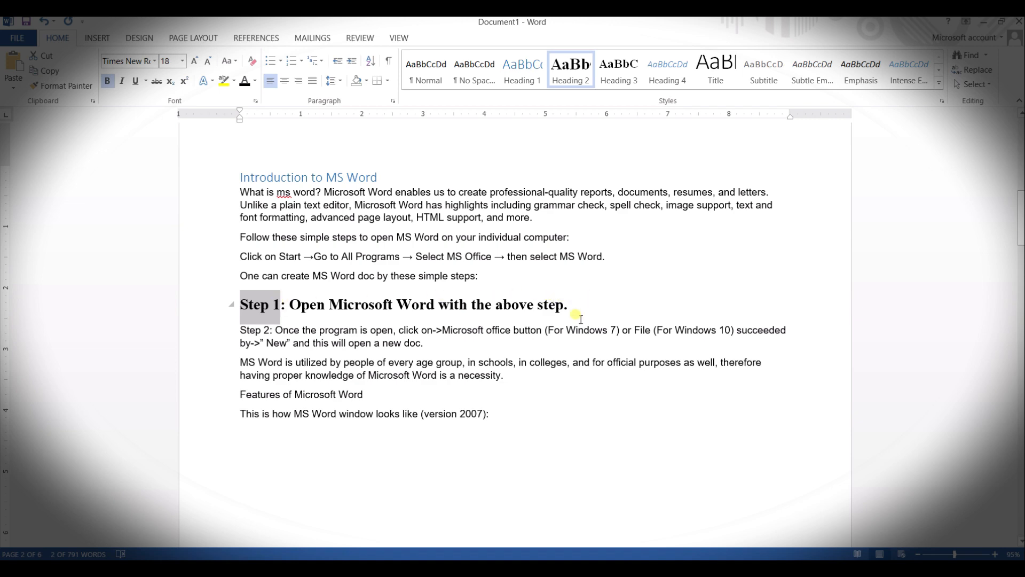
Step: Apply the Heading 3 style to the Home, Insert and Design subheadings
scroll(581, 319, "down", 15)
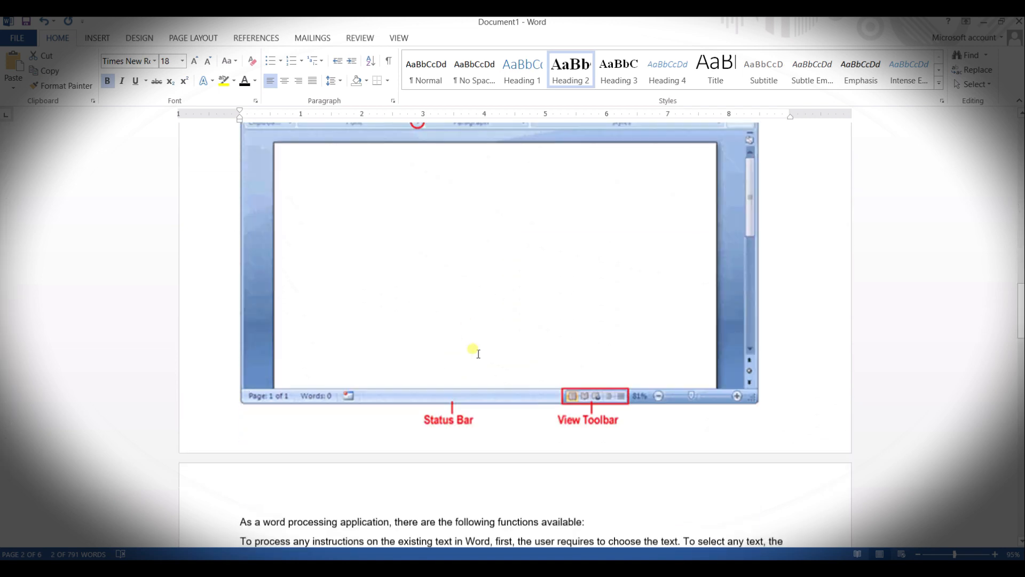
scroll(479, 354, "down", 12)
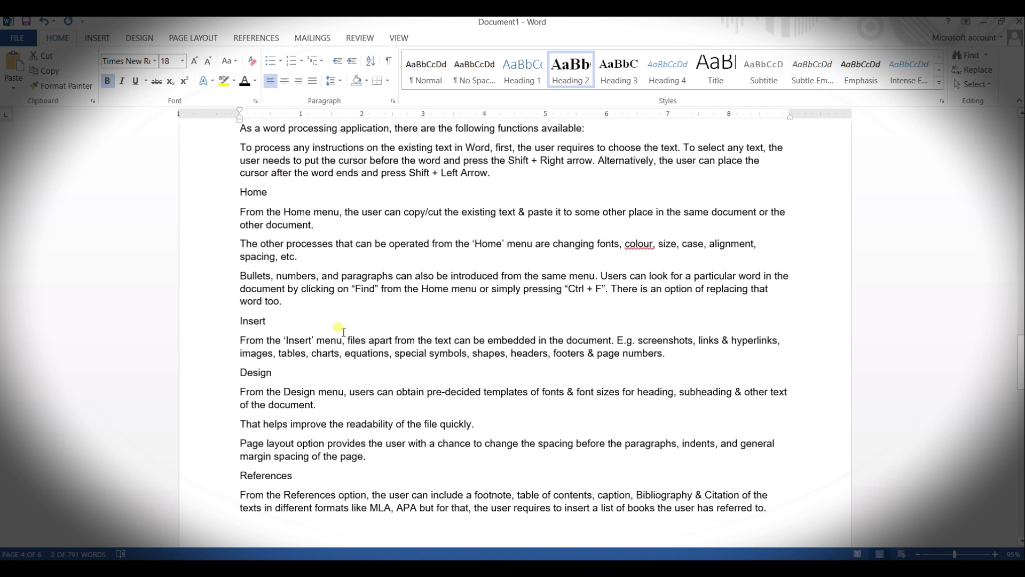
left_click_drag(275, 194, 242, 196)
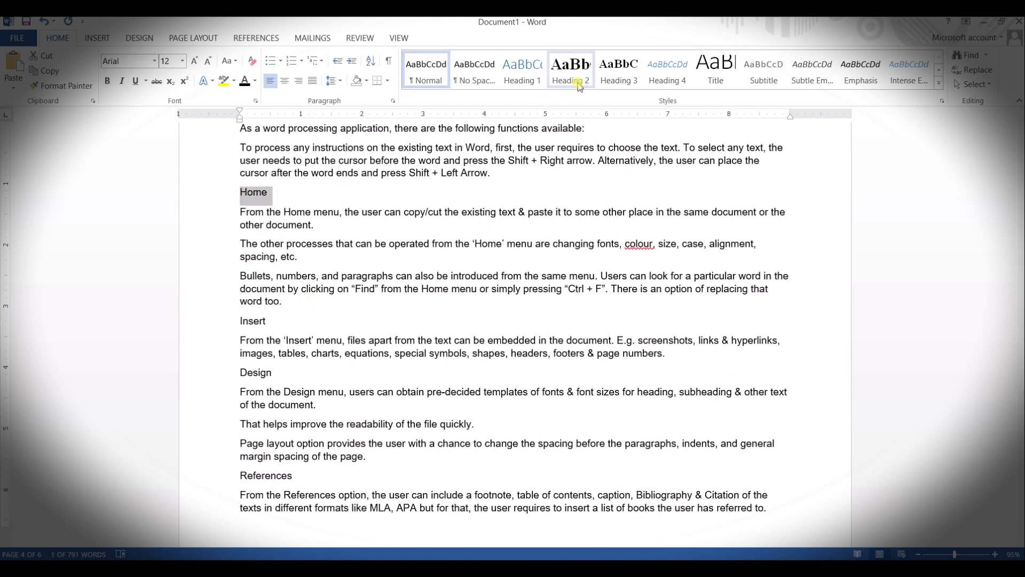
left_click(610, 79)
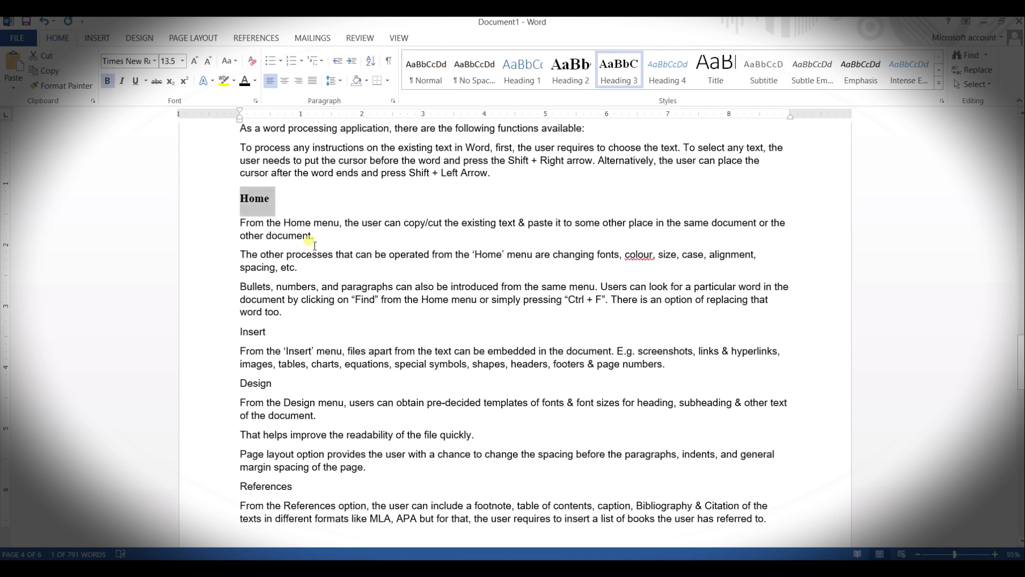
left_click_drag(239, 332, 271, 332)
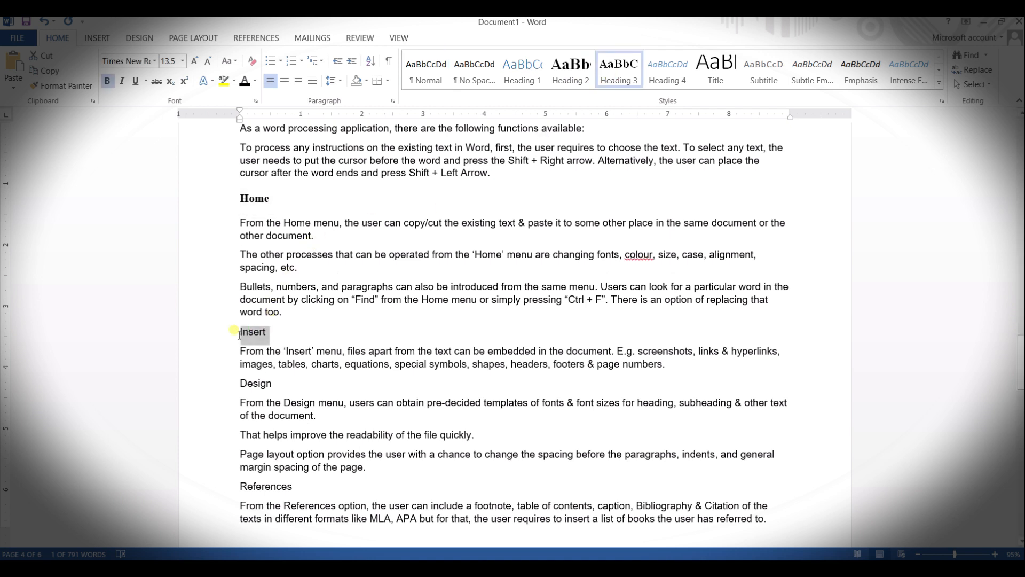
left_click(619, 72)
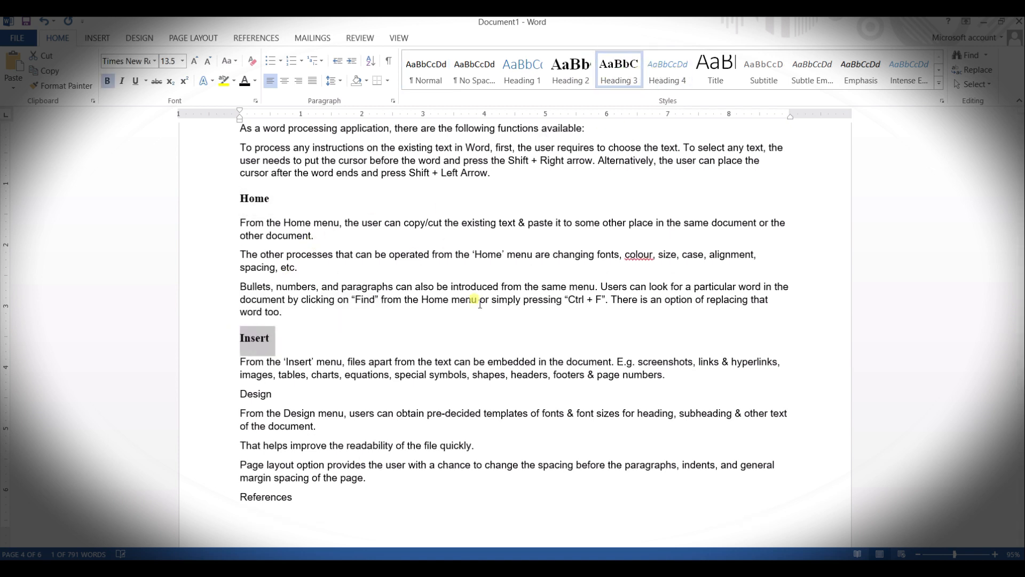
scroll(287, 326, "down", 3)
left_click_drag(282, 305, 240, 302)
left_click(616, 72)
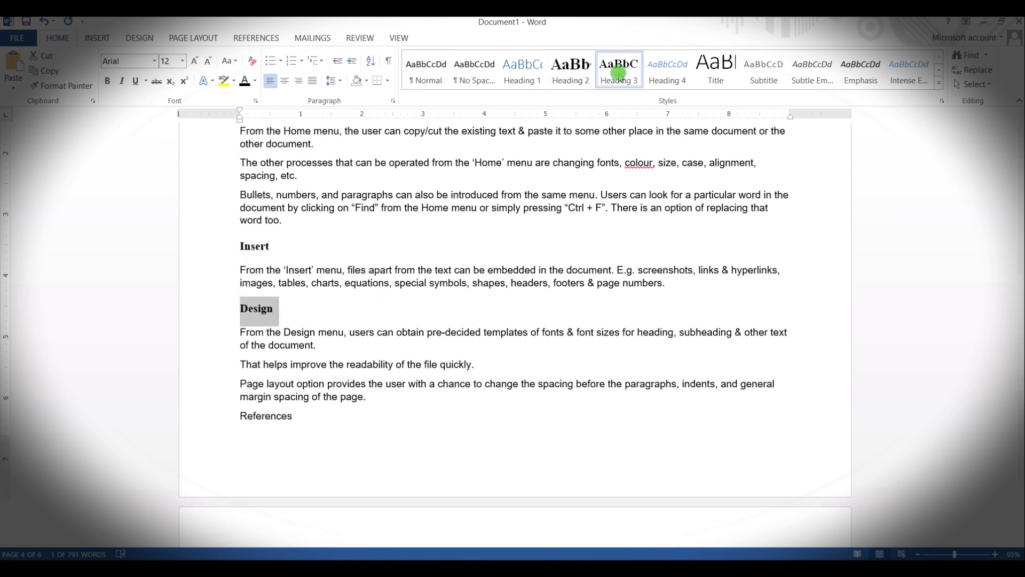
Step: Apply the Heading 3 style to the Review subheading below the table
scroll(246, 370, "down", 5)
scroll(266, 335, "down", 6)
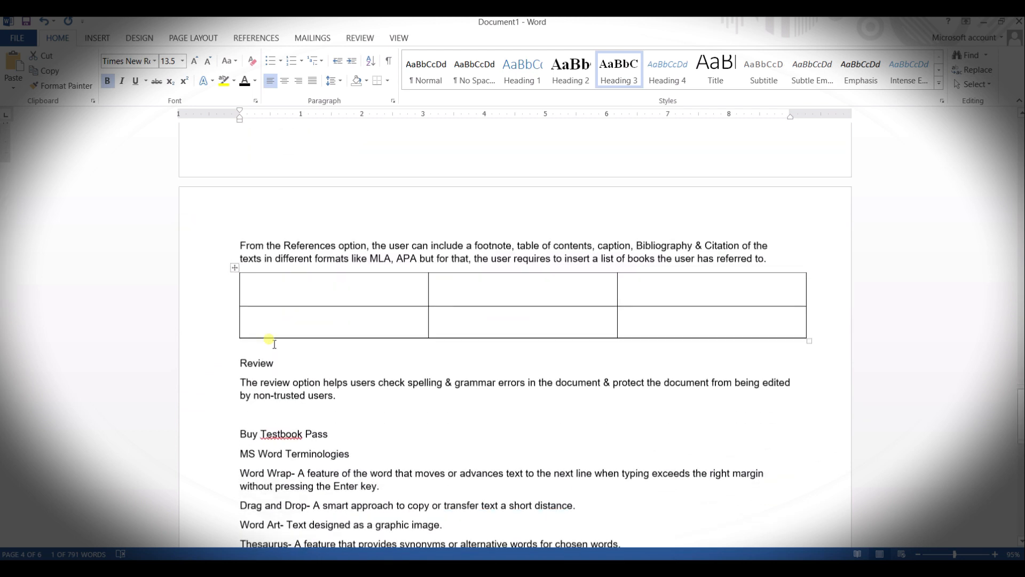
left_click_drag(277, 287, 242, 290)
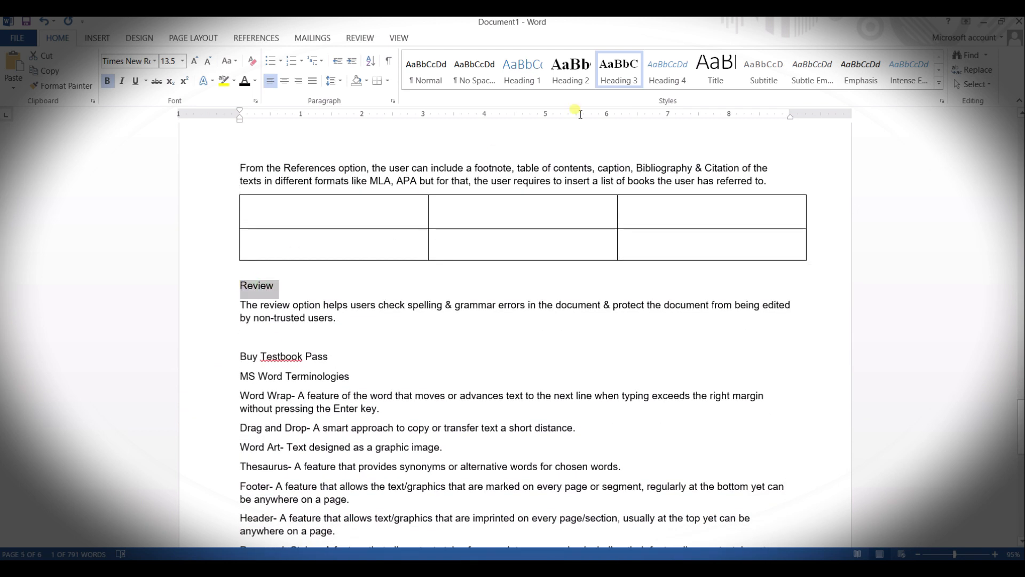
left_click(619, 67)
Step: Apply the Heading 1 style to the "Buy Testbook Pass" line
scroll(530, 334, "down", 5)
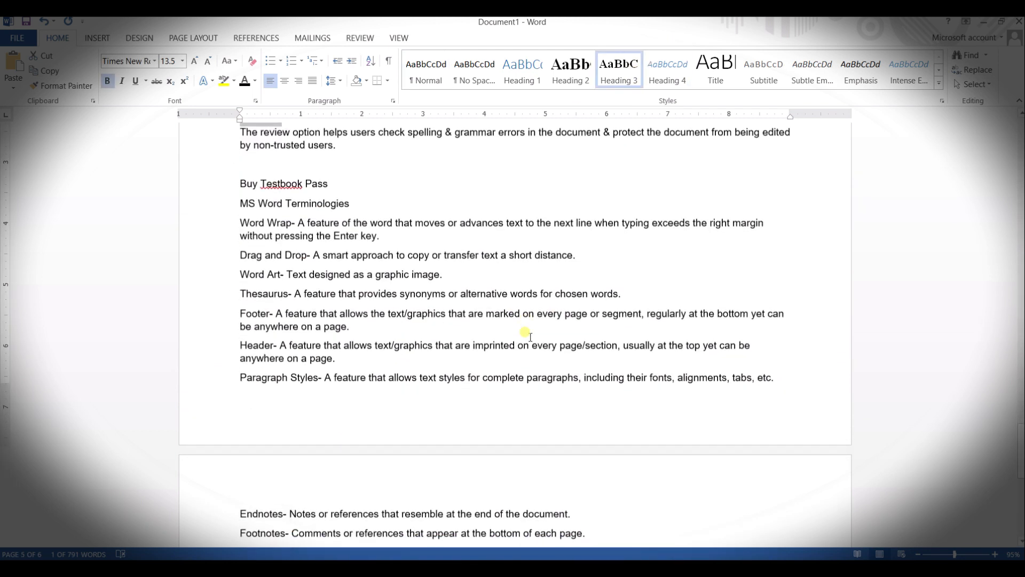
left_click_drag(296, 177, 273, 182)
left_click(375, 176)
triple_click(251, 184)
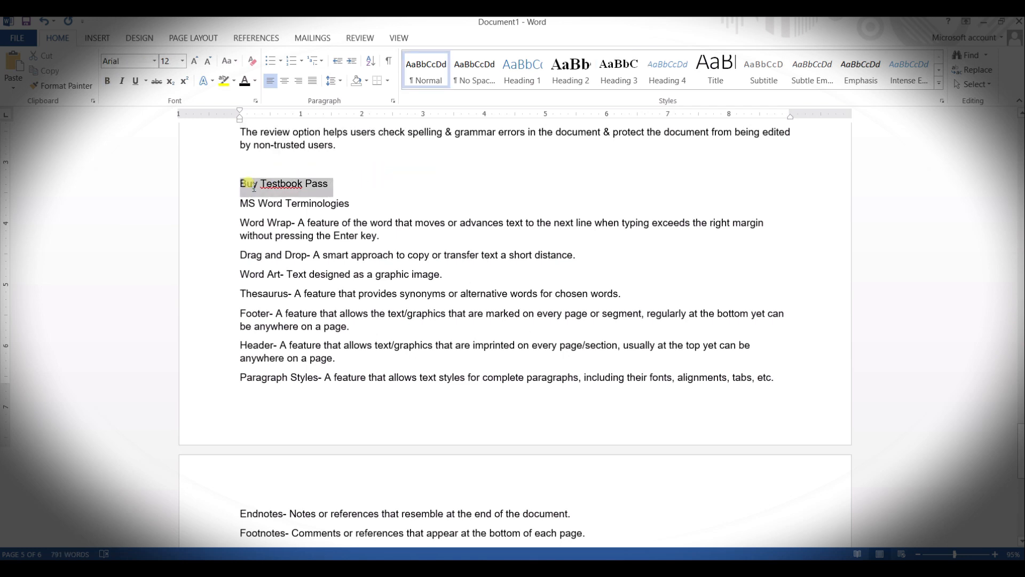
left_click(531, 80)
Step: Split "Drag and Drop" from its definition onto its own line and apply the Heading 2 style to it
scroll(521, 323, "down", 3)
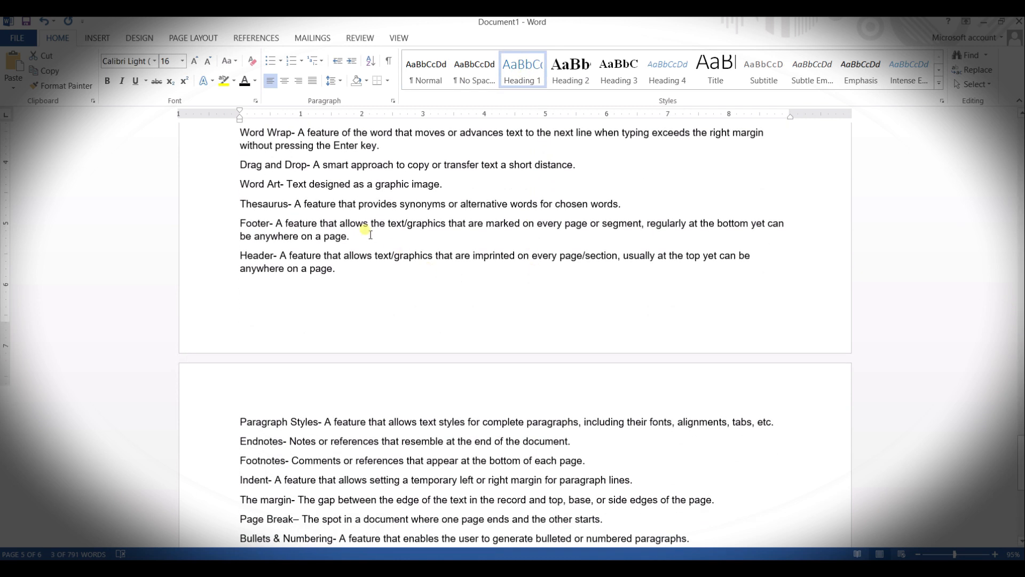
scroll(359, 232, "up", 2)
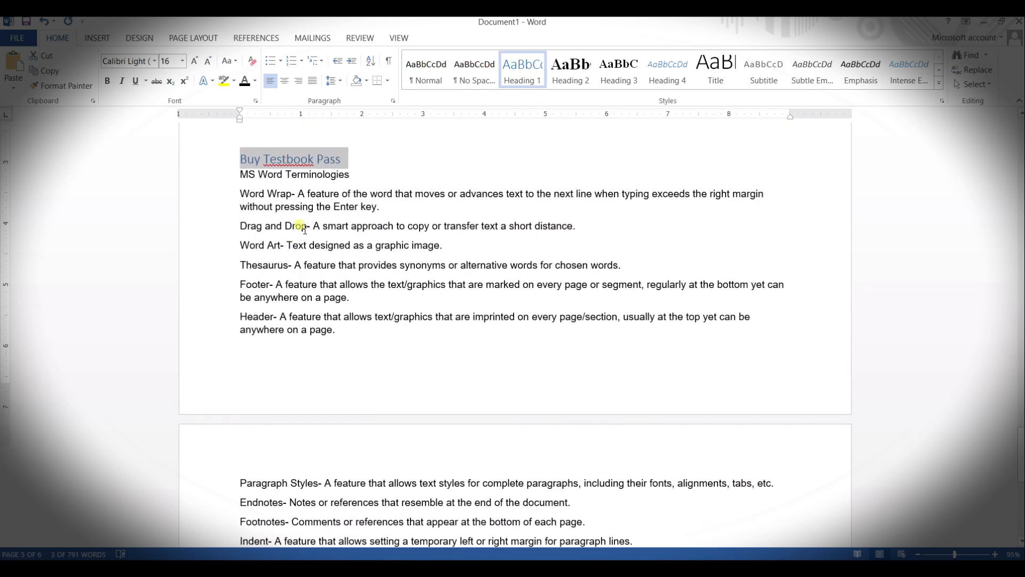
scroll(315, 247, "up", 1)
left_click(309, 256)
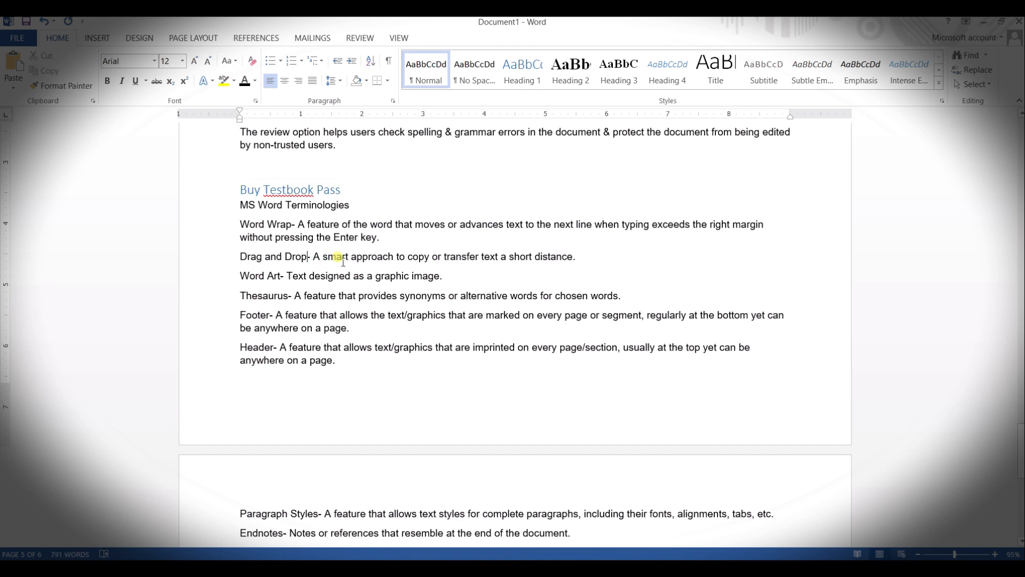
key("Return")
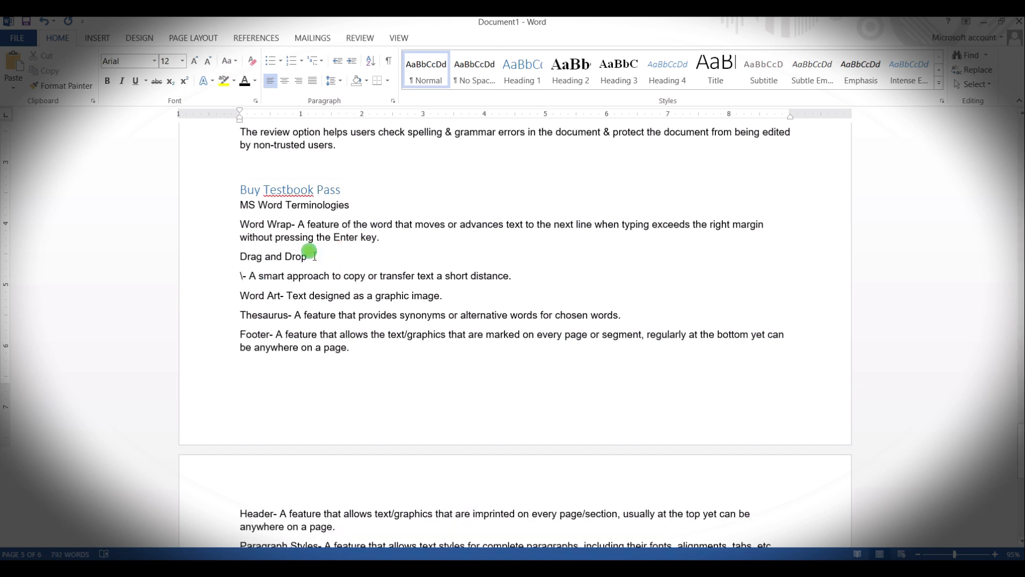
left_click_drag(311, 257, 240, 258)
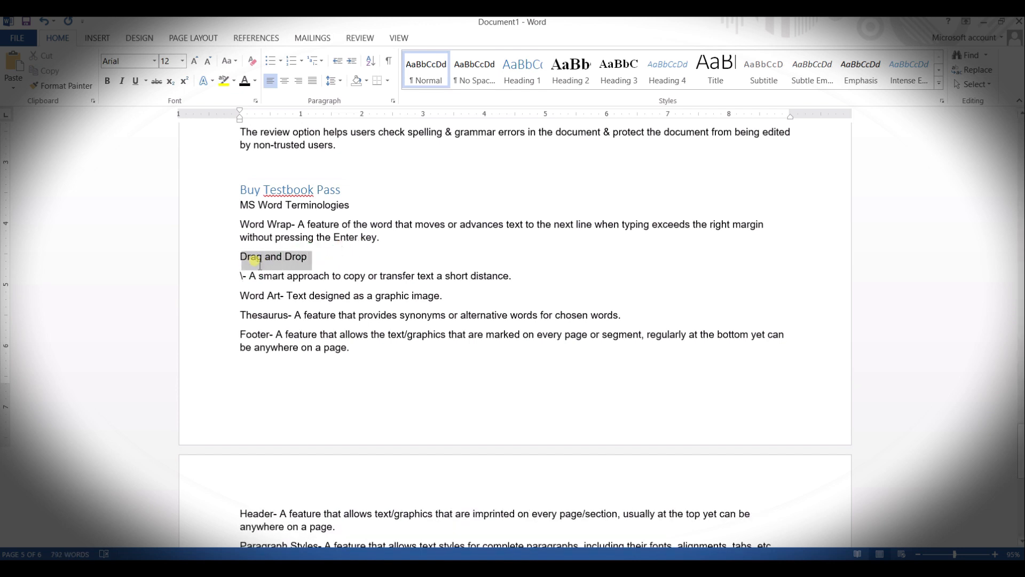
left_click(570, 69)
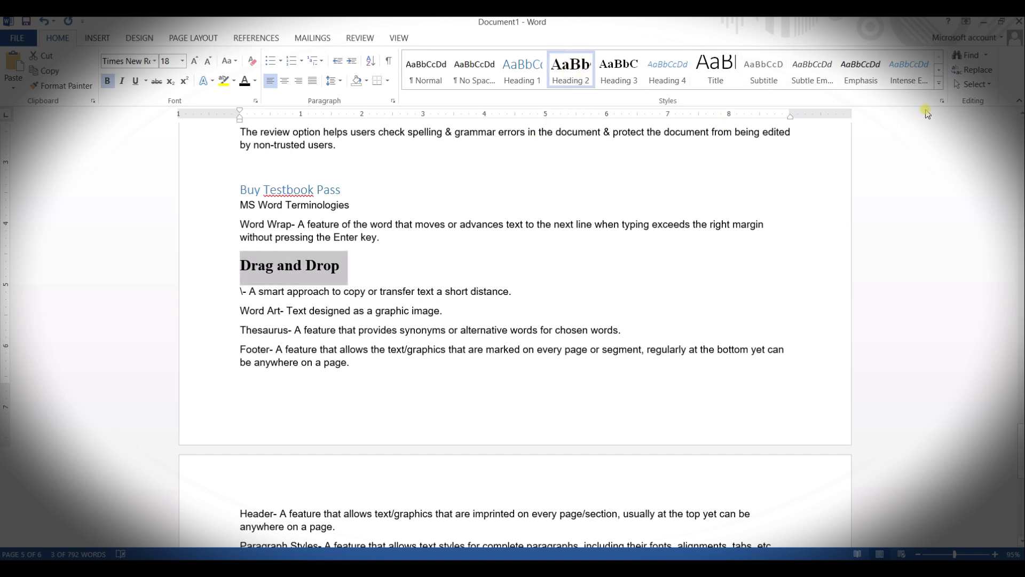
Step: Modify the Heading 2 style to use Arial at 12 pt
left_click(942, 101)
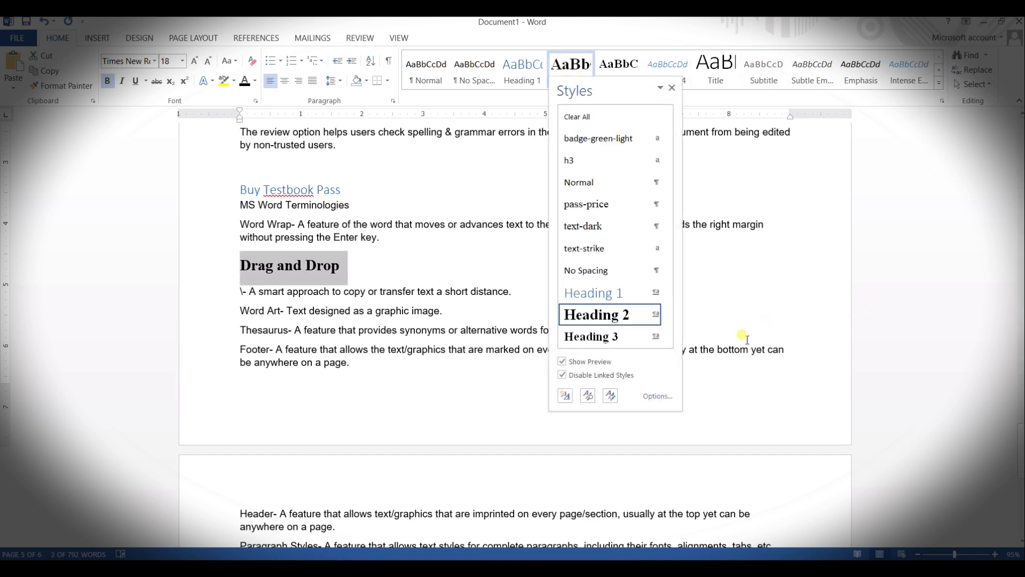
mouse_move(638, 321)
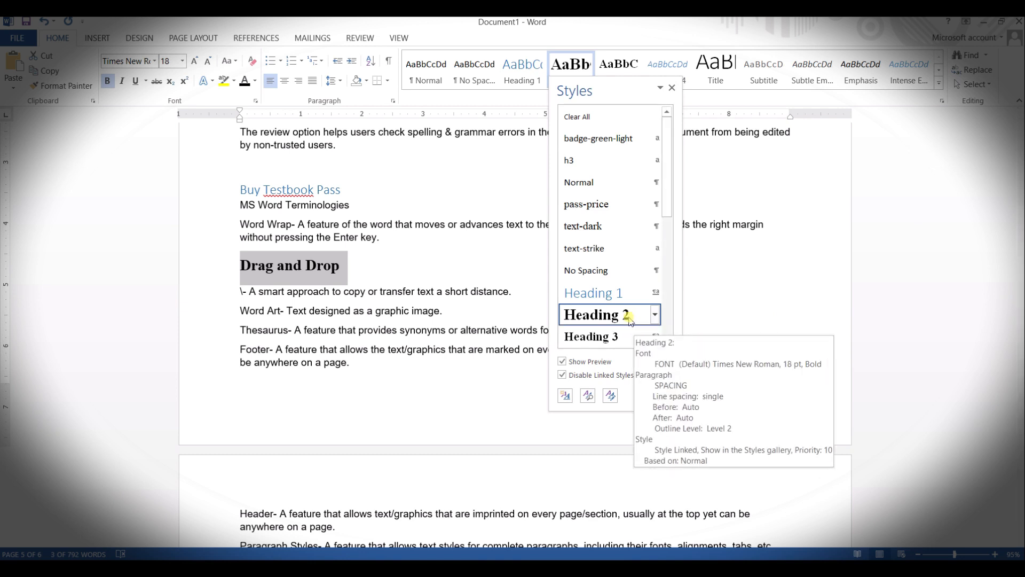
left_click(630, 320)
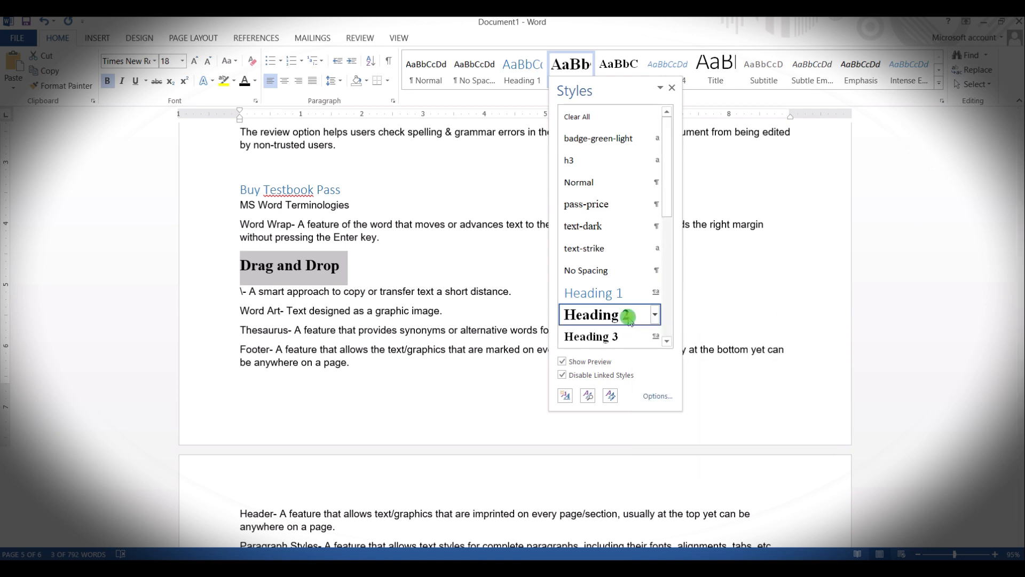
left_click(600, 316)
right_click(600, 316)
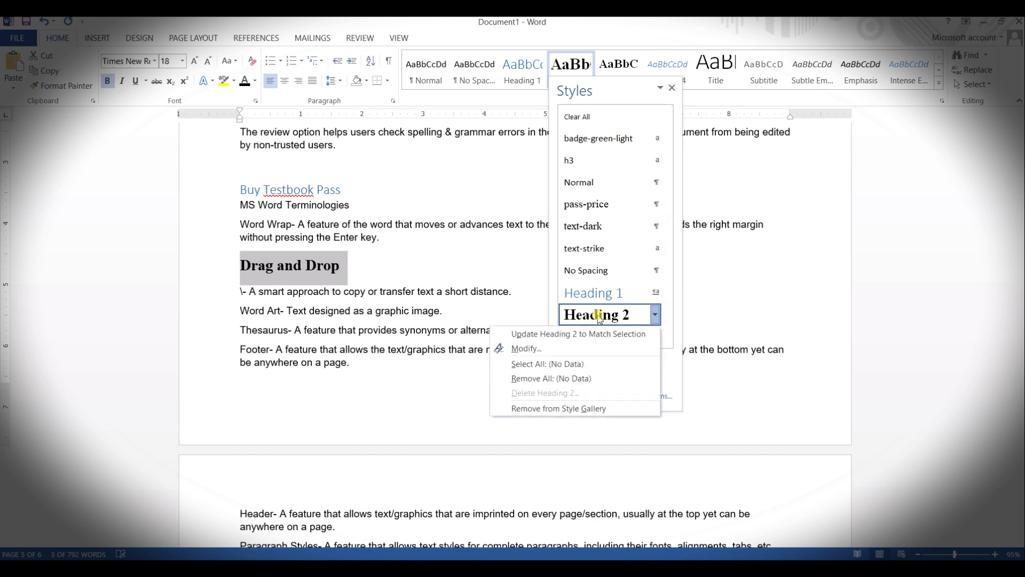
left_click(599, 329)
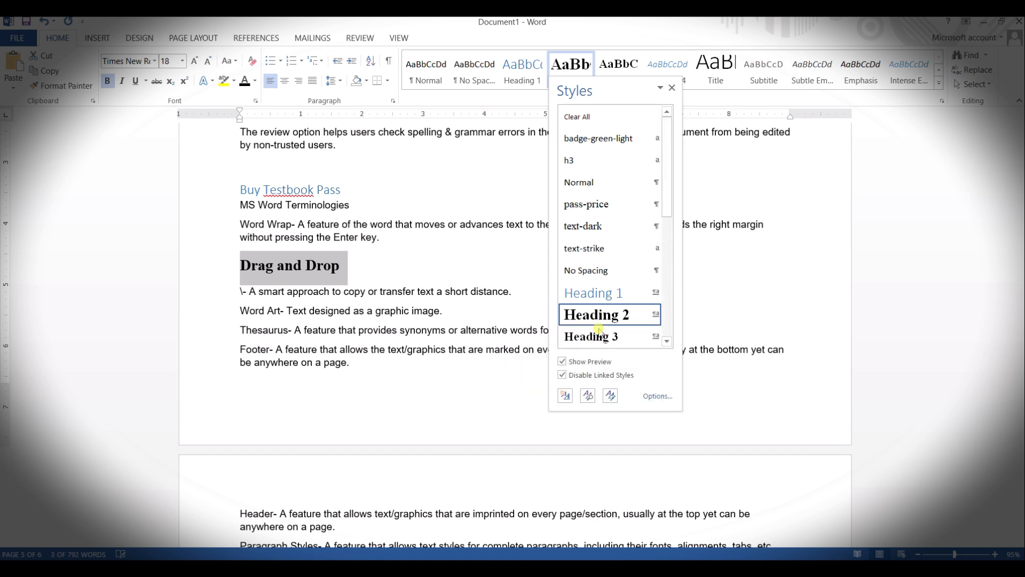
right_click(615, 317)
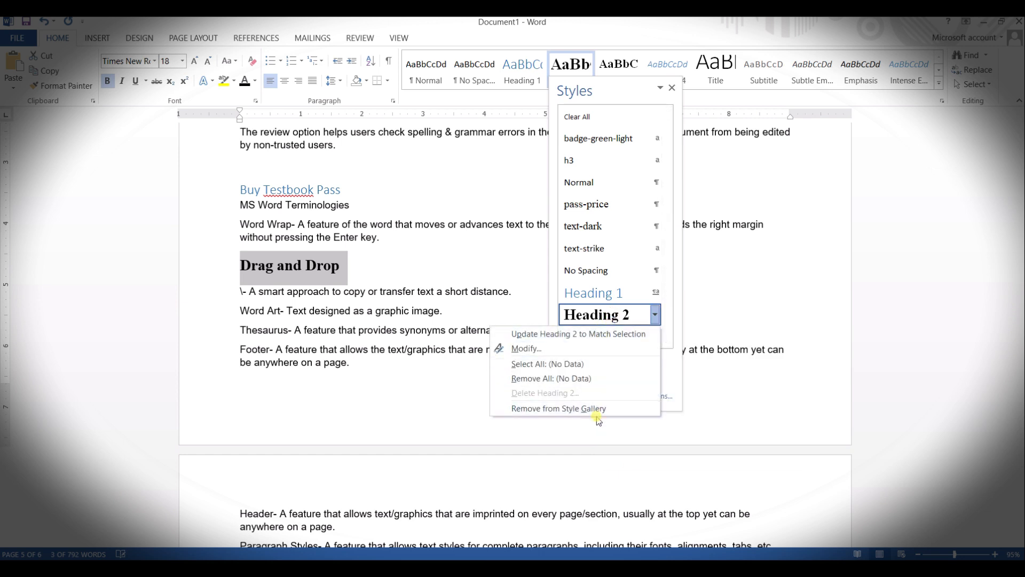
left_click(560, 352)
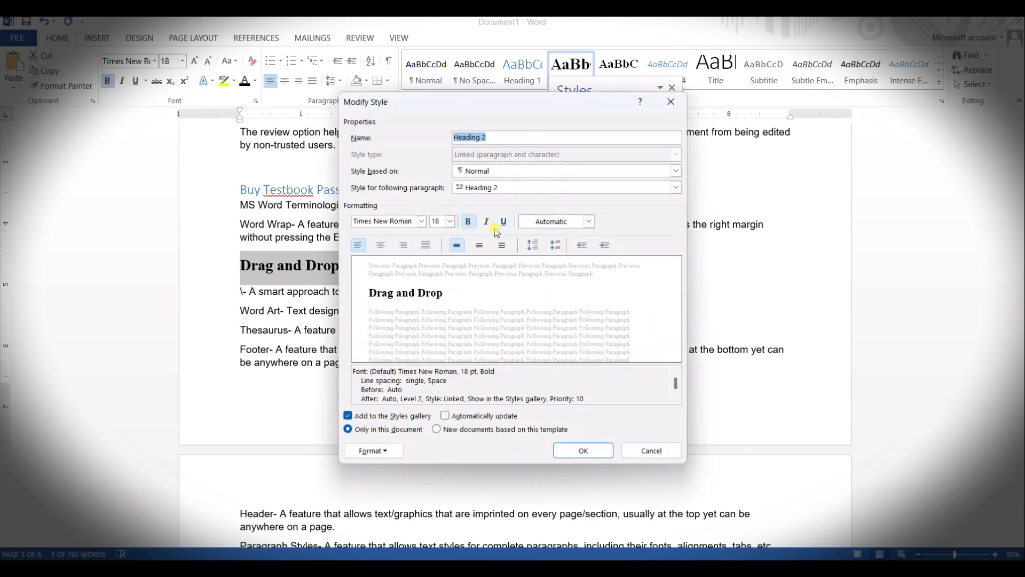
left_click(450, 222)
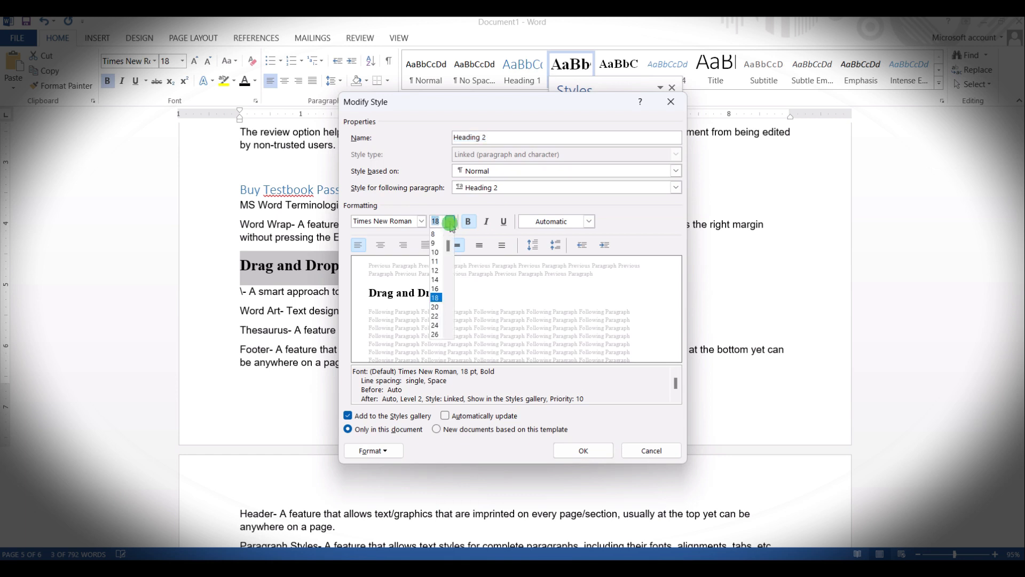
left_click(435, 272)
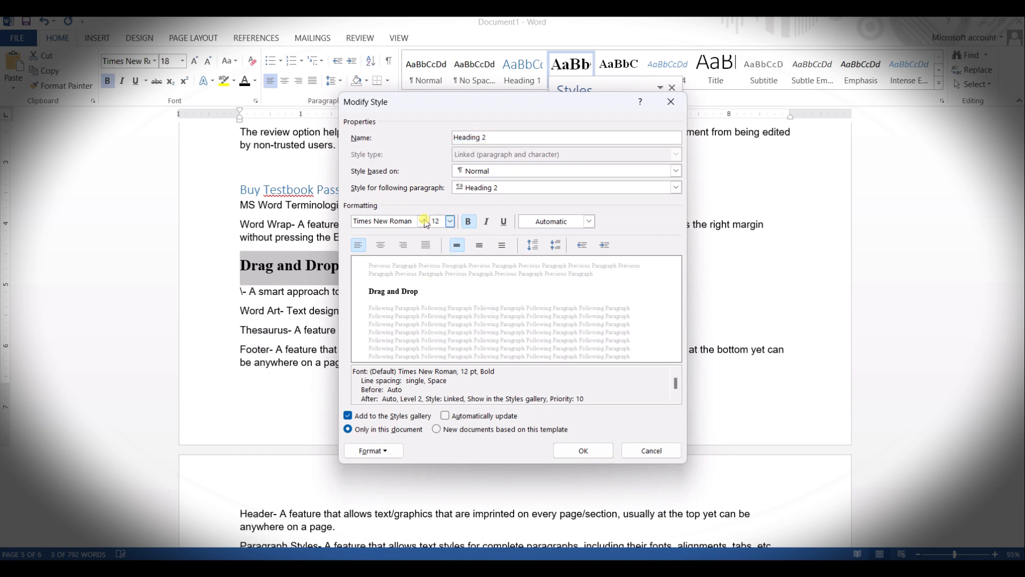
left_click(422, 220)
left_click(400, 264)
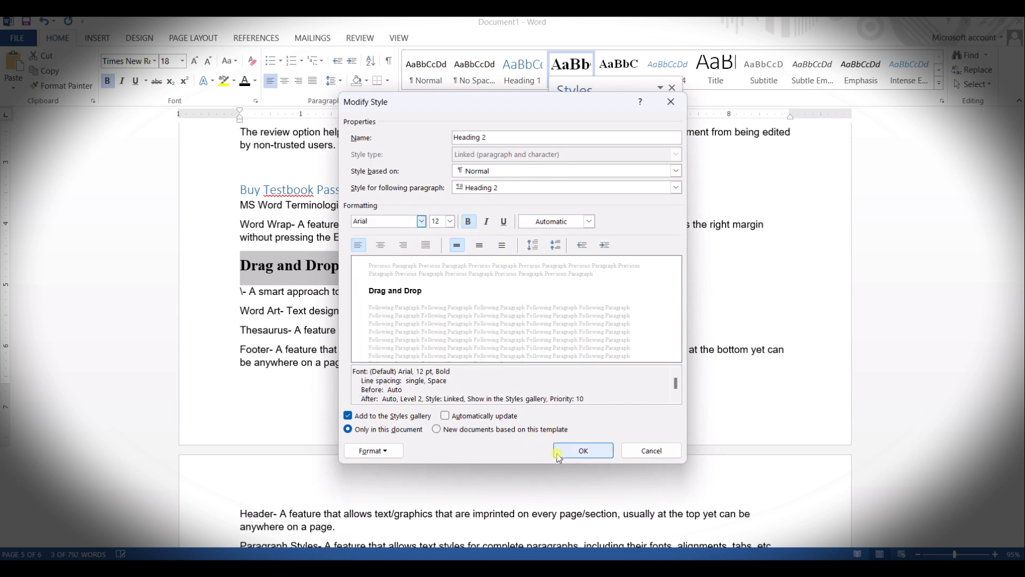
left_click(586, 450)
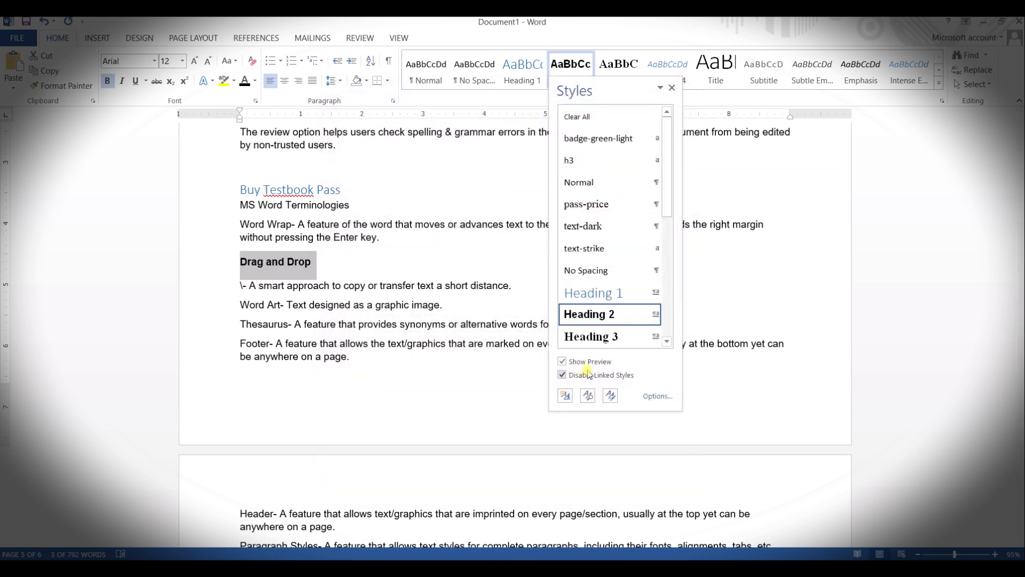
Step: Split "Header-" from its definition onto its own line and apply the Heading 2 style to it
left_click(674, 89)
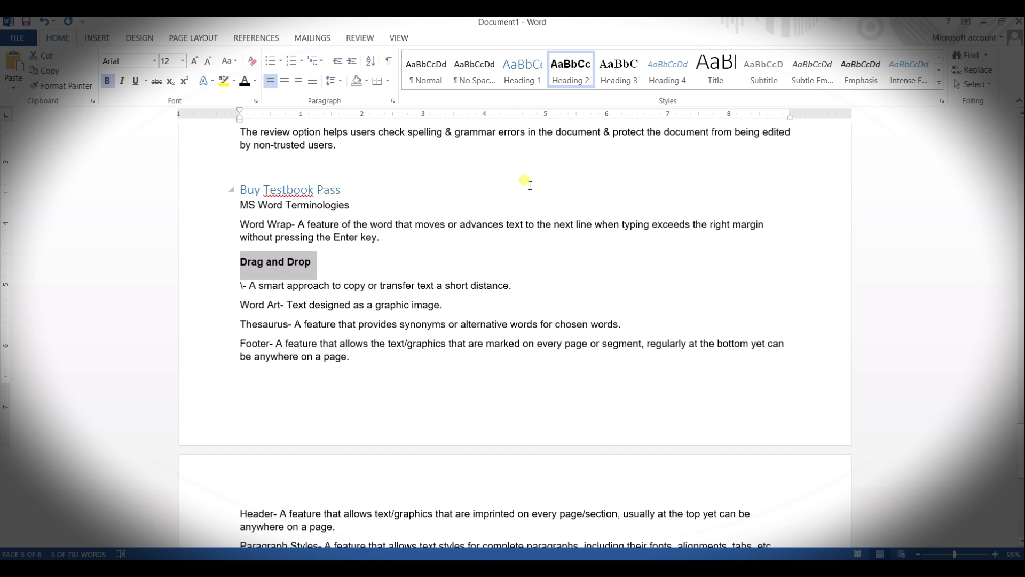
scroll(391, 339, "down", 9)
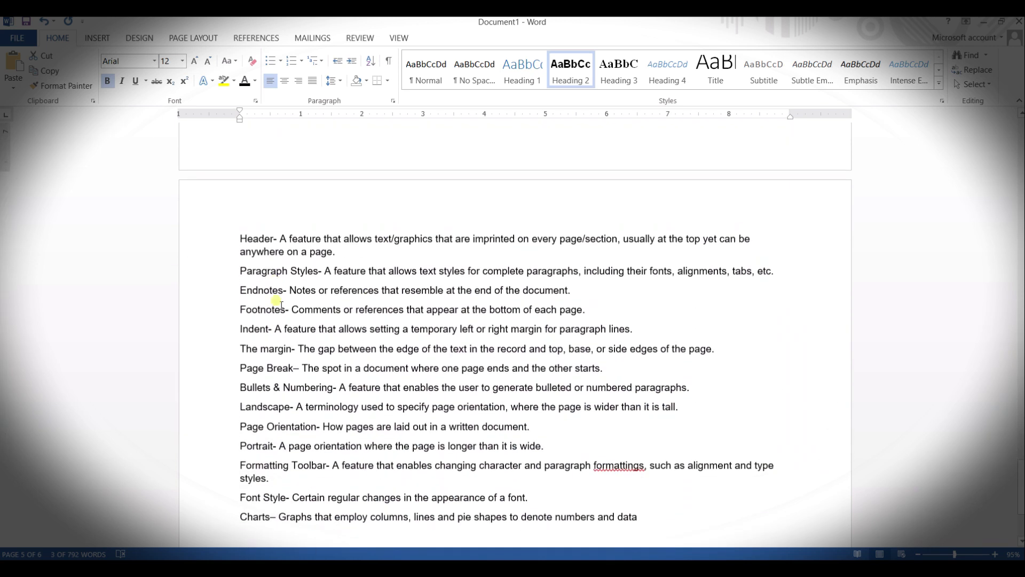
left_click_drag(272, 238, 248, 238)
left_click(281, 238)
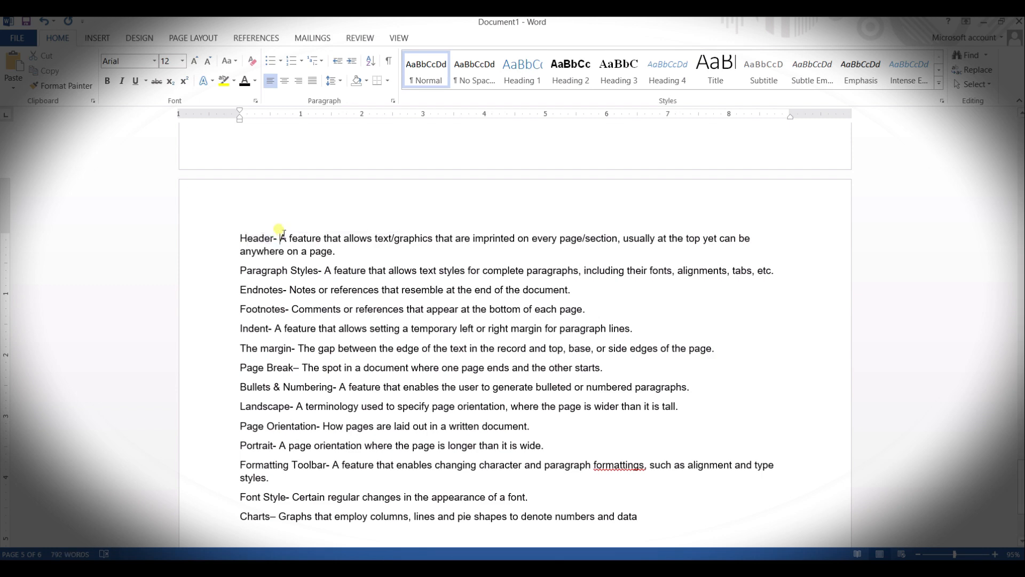
key("ctrl+Return")
scroll(284, 233, "up", 5)
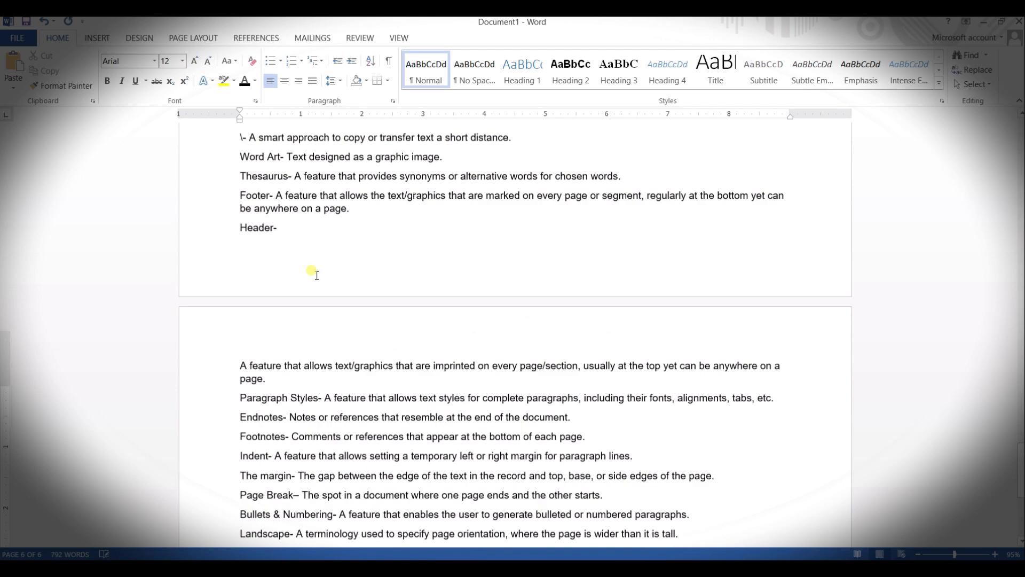
left_click_drag(283, 254, 240, 253)
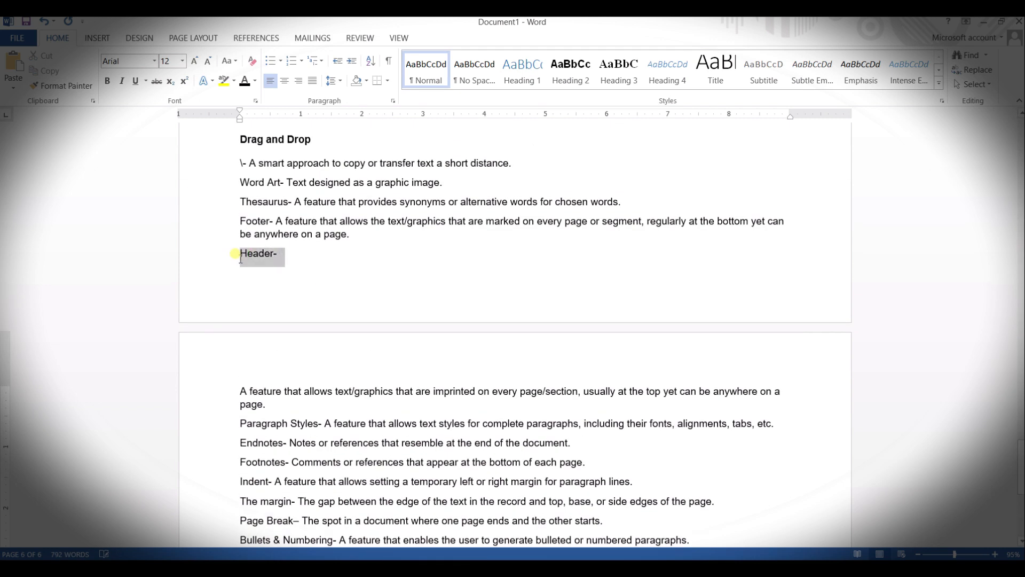
left_click(570, 70)
Step: Split "Page Break" from its definition onto its own line and apply the Heading 2 style to it
scroll(480, 274, "down", 6)
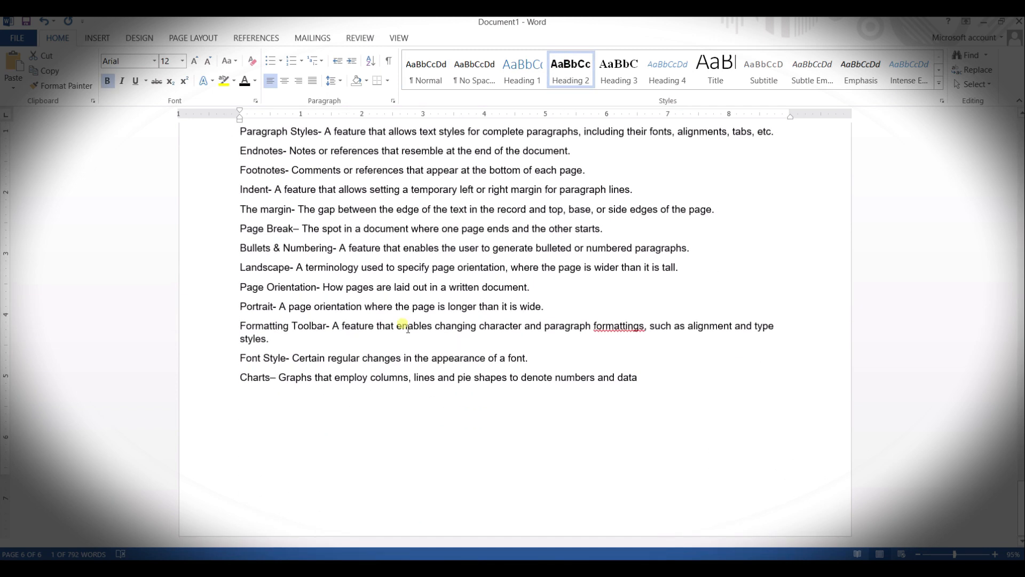
left_click(293, 229)
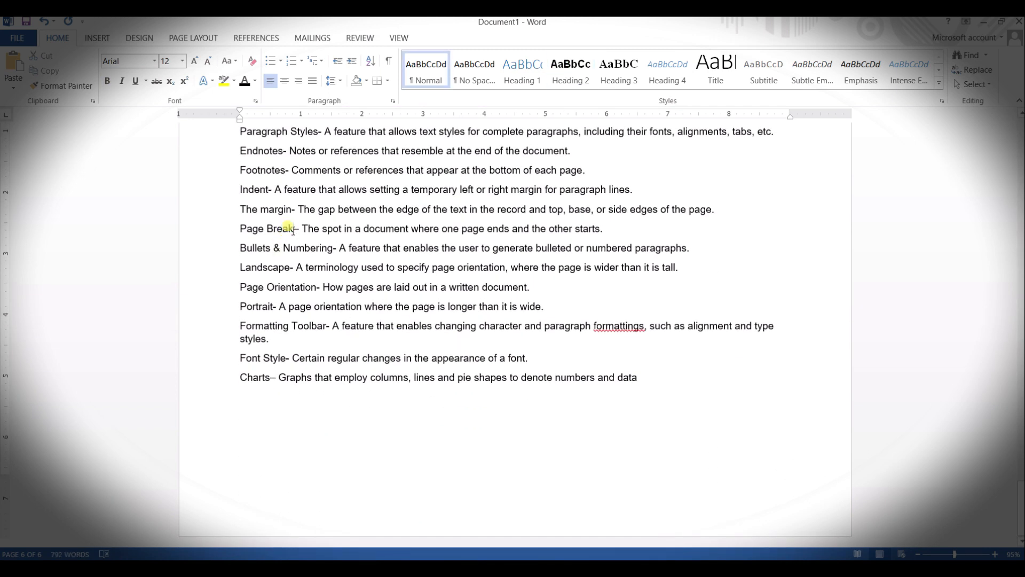
key("Return")
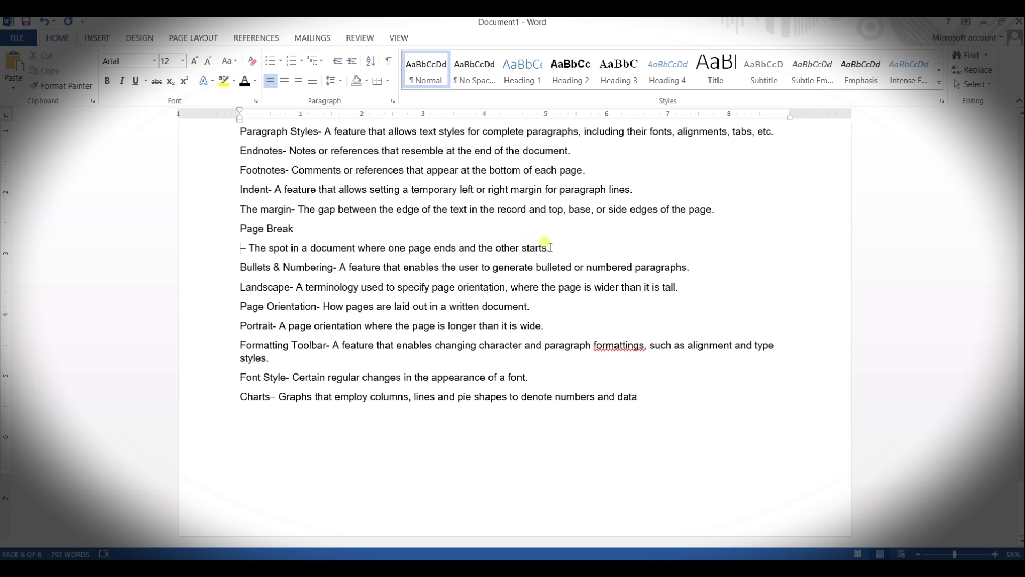
left_click_drag(550, 248, 241, 229)
left_click(199, 211)
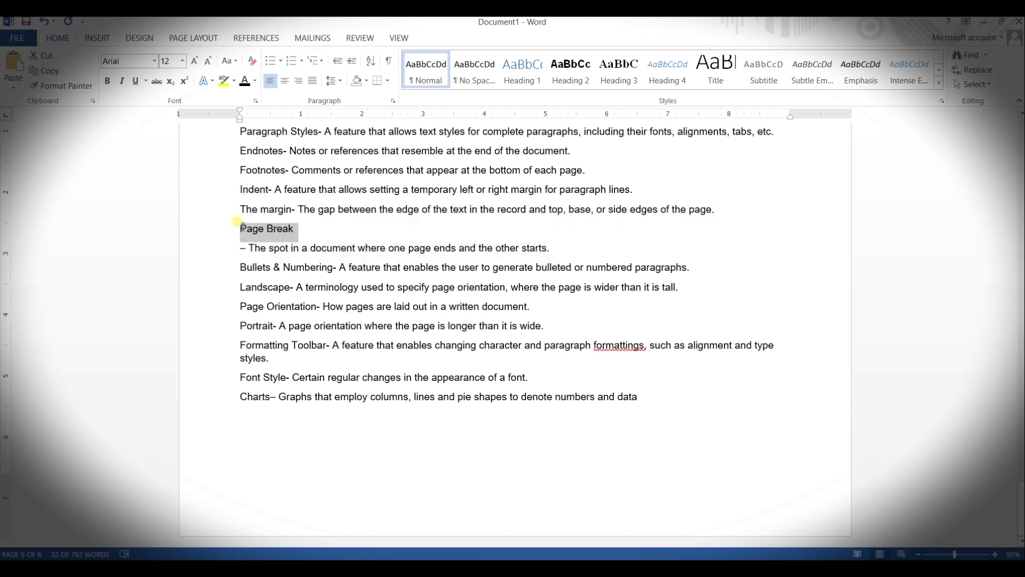
left_click(575, 75)
Step: Insert an Automatic Table 1 table of contents on the blank first page
scroll(342, 320, "up", 15)
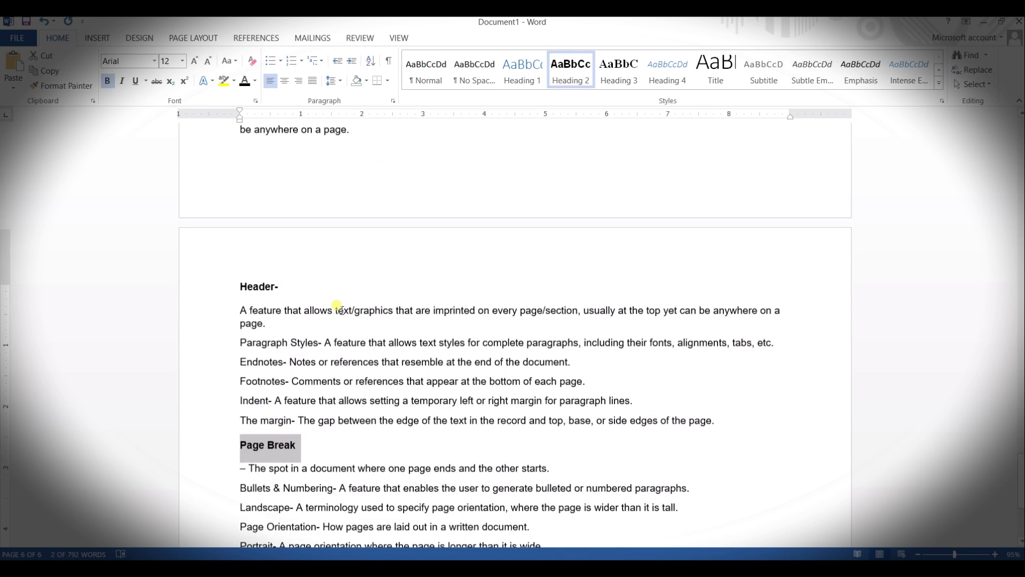
scroll(341, 310, "up", 15)
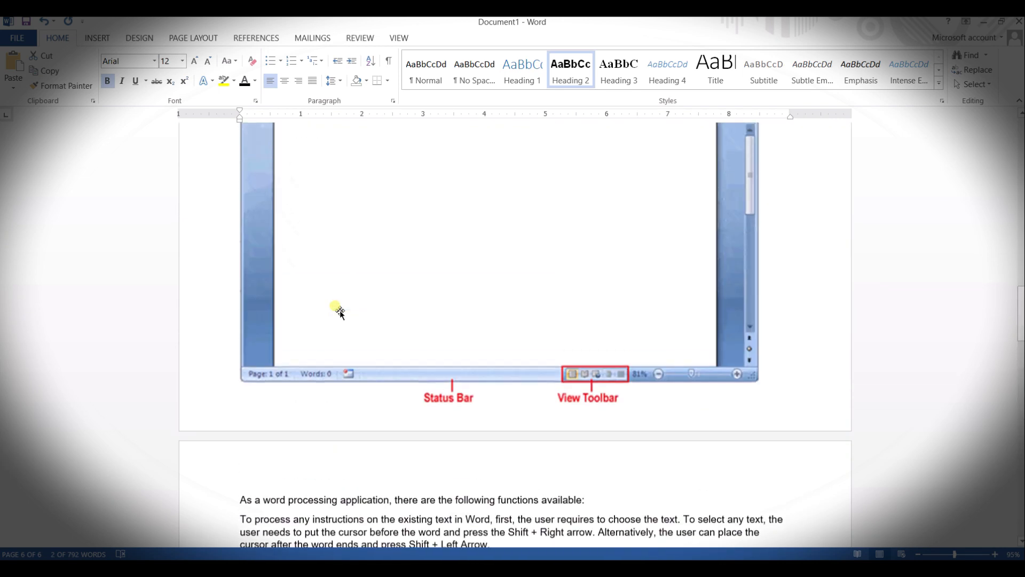
scroll(337, 307, "up", 10)
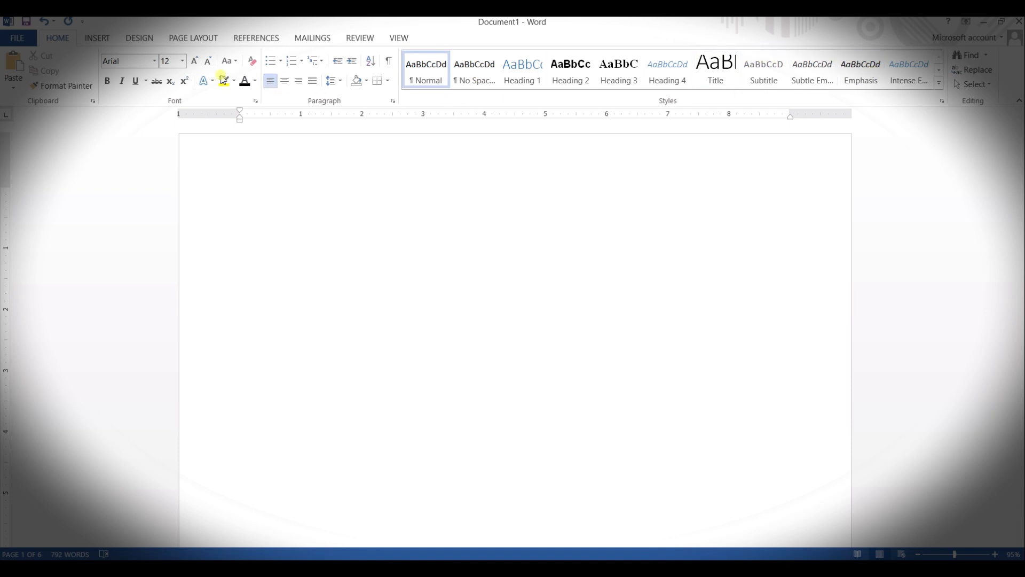
left_click(273, 38)
left_click(15, 65)
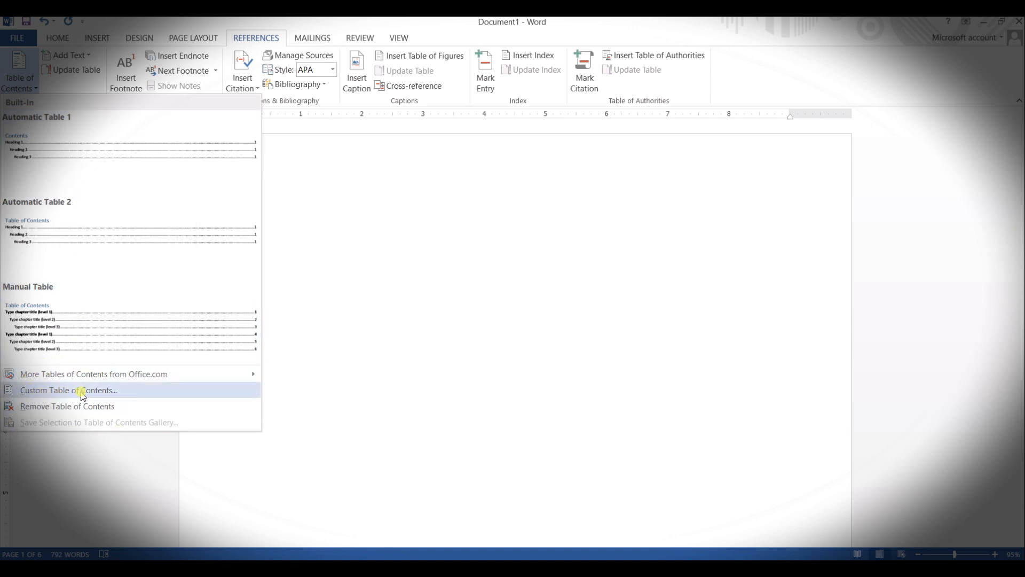
left_click(115, 171)
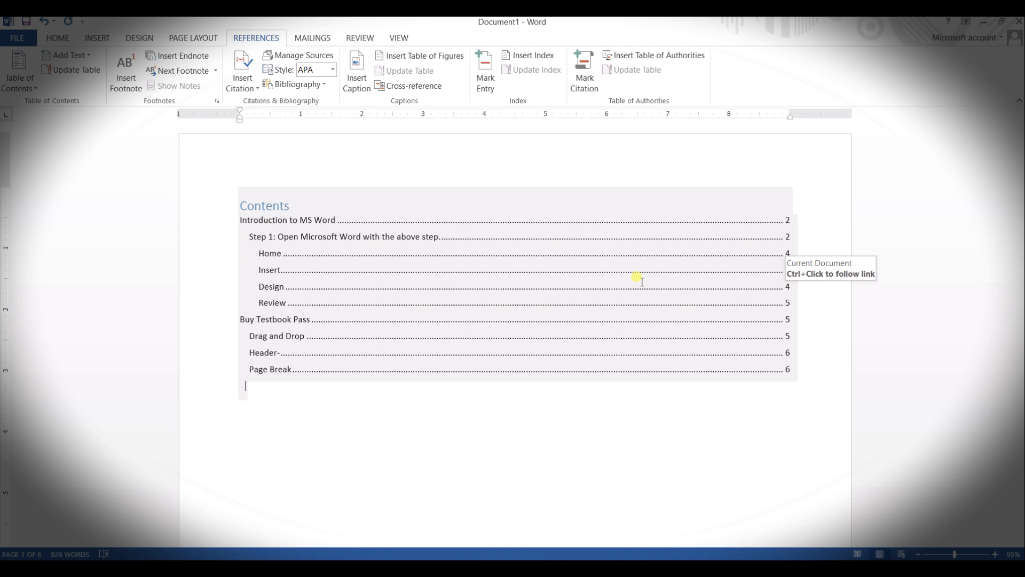
Step: Apply the Heading 2 style to the "Step 2" paragraph under Introduction to MS Word
scroll(539, 323, "down", 10)
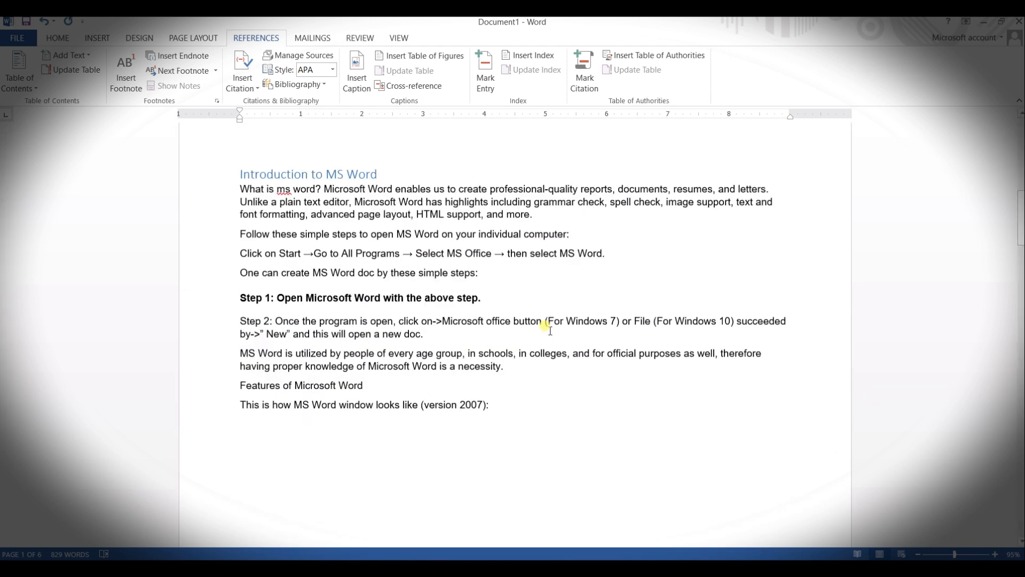
scroll(343, 279, "up", 3)
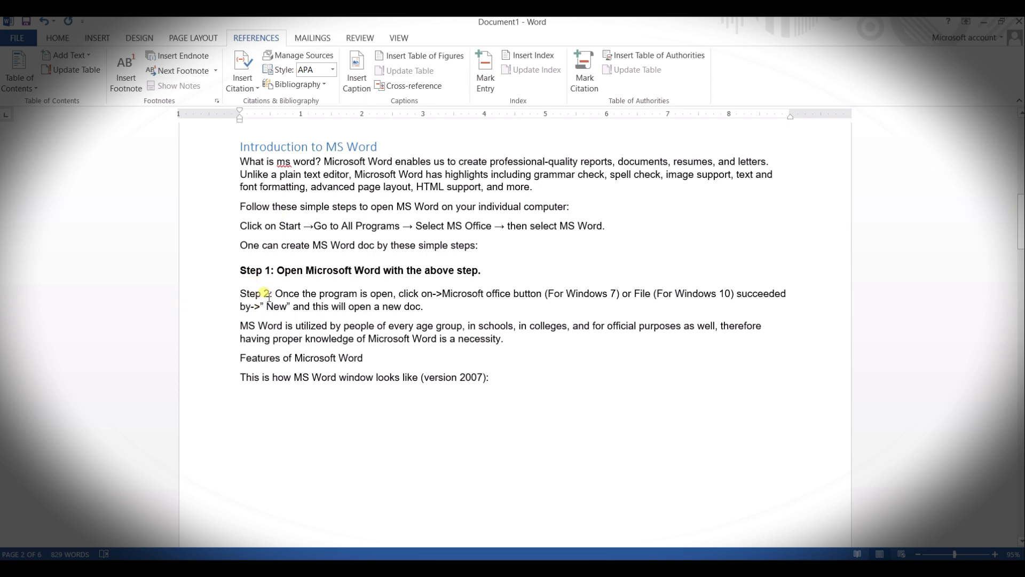
left_click_drag(270, 295, 240, 295)
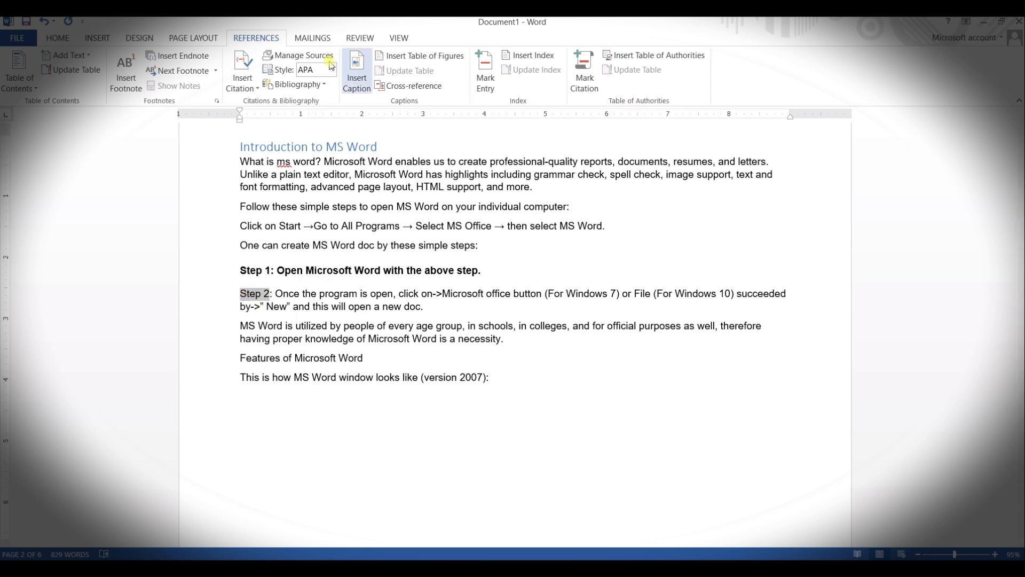
left_click(58, 38)
left_click(562, 65)
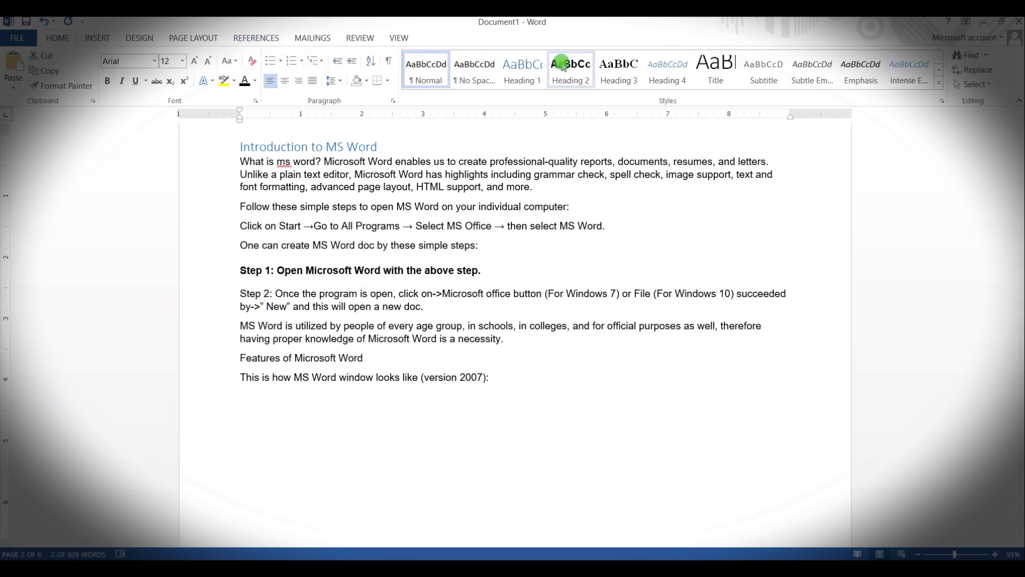
Step: Update the entire table of contents to include the Step 2 heading
scroll(347, 329, "up", 4)
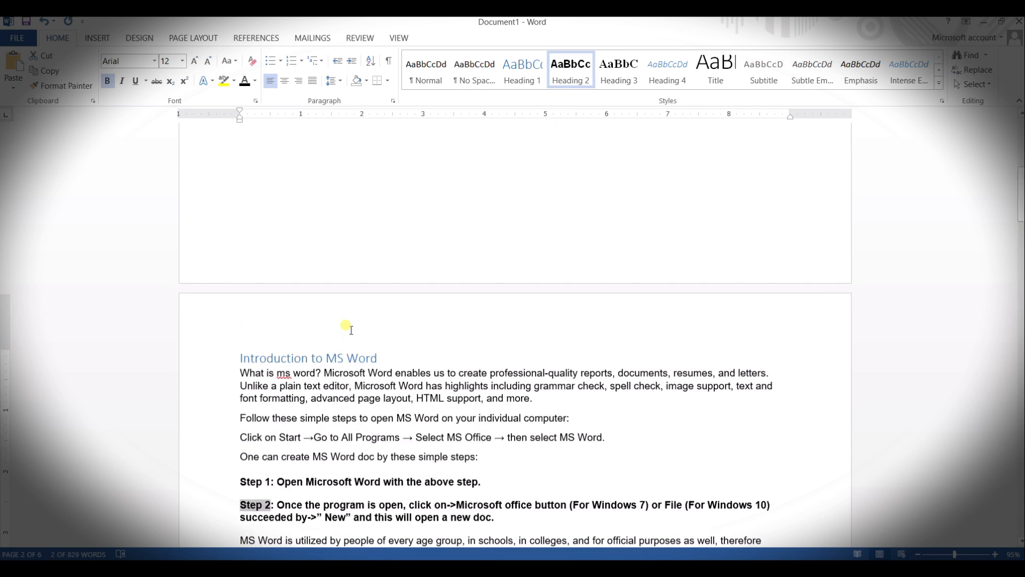
scroll(347, 329, "up", 7)
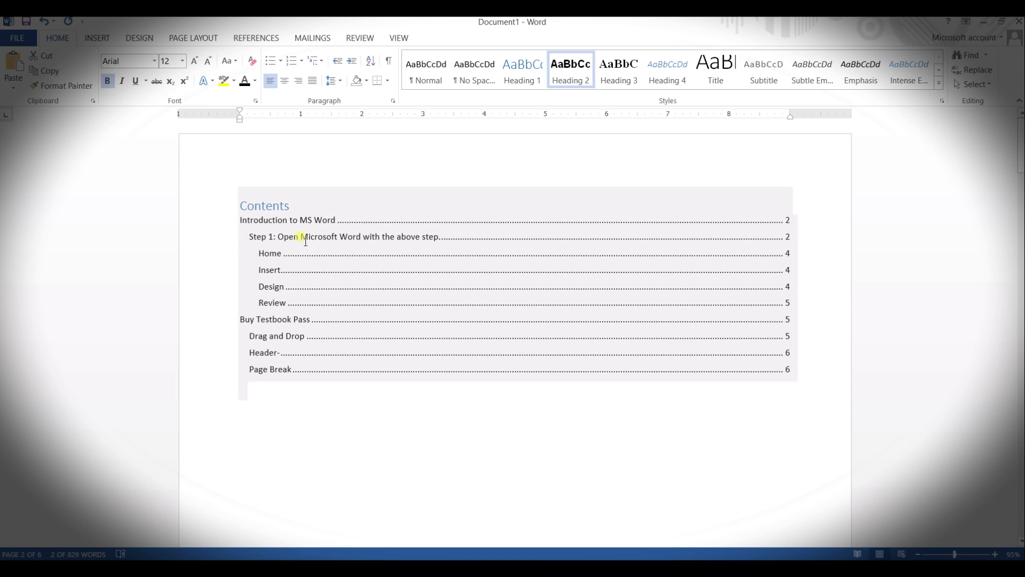
left_click(280, 206)
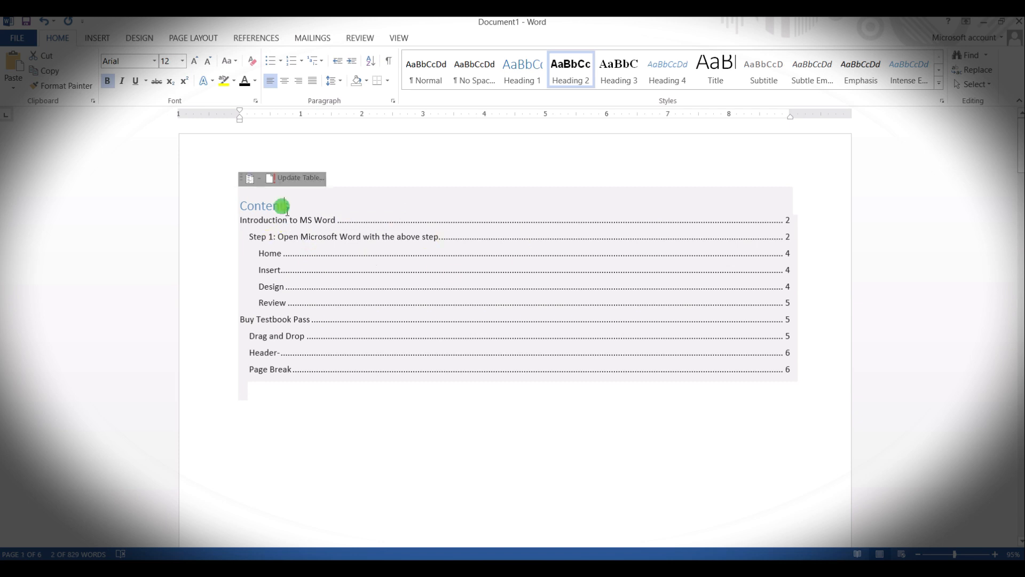
left_click(298, 177)
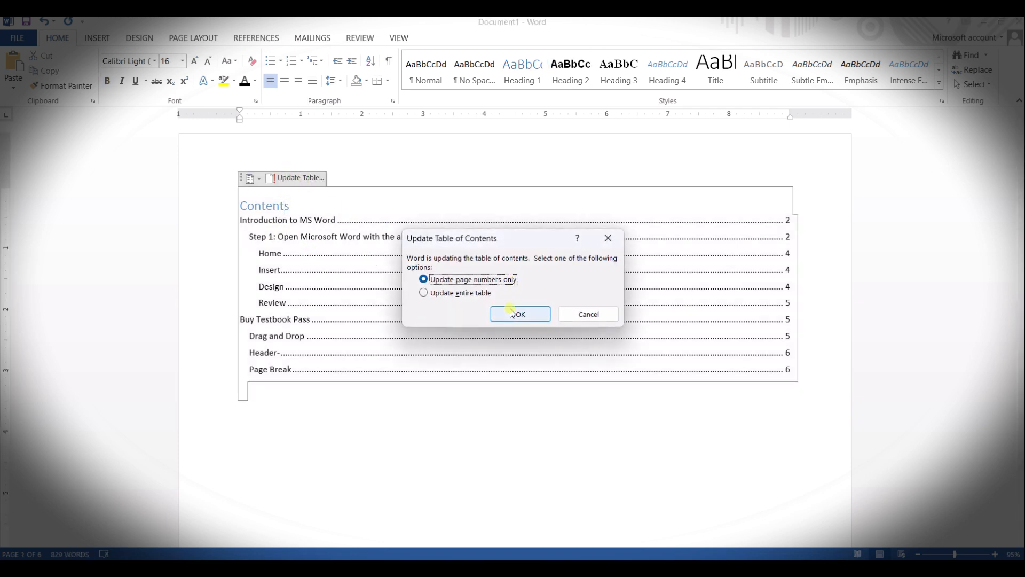
left_click(464, 293)
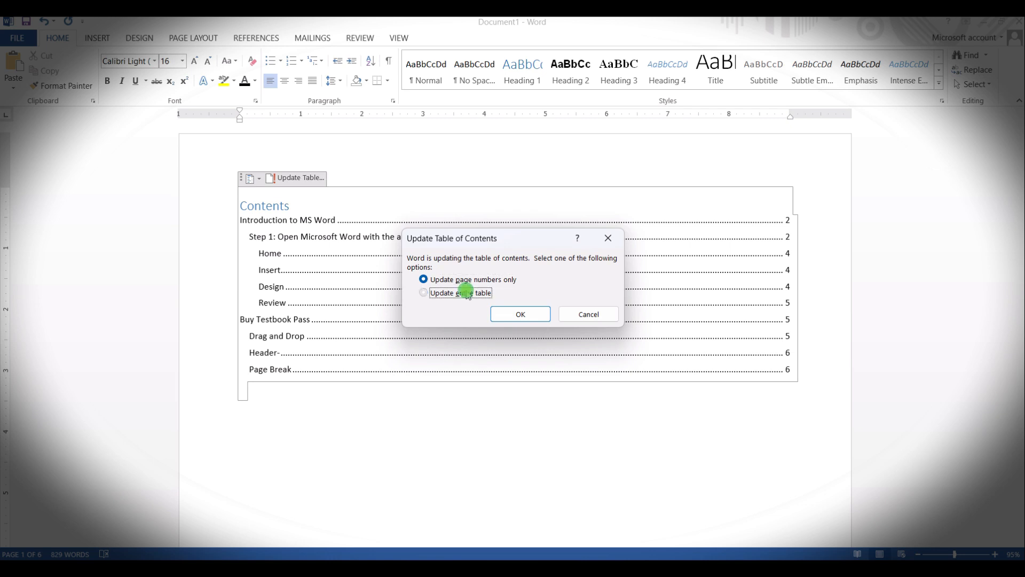
left_click(514, 316)
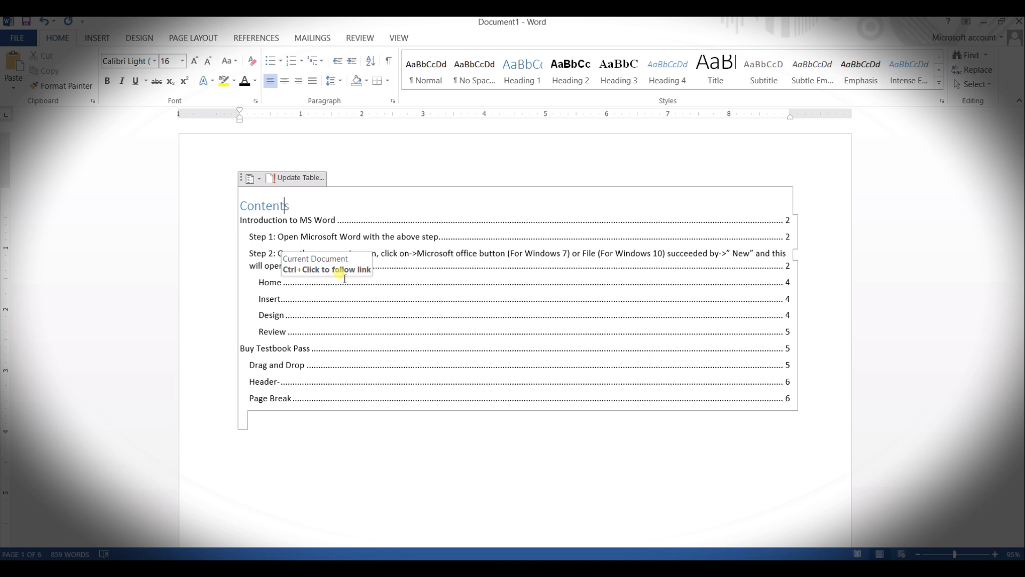
Step: Apply the Normal style to the whole Step 2 paragraph in place of its heading style
scroll(367, 301, "down", 10)
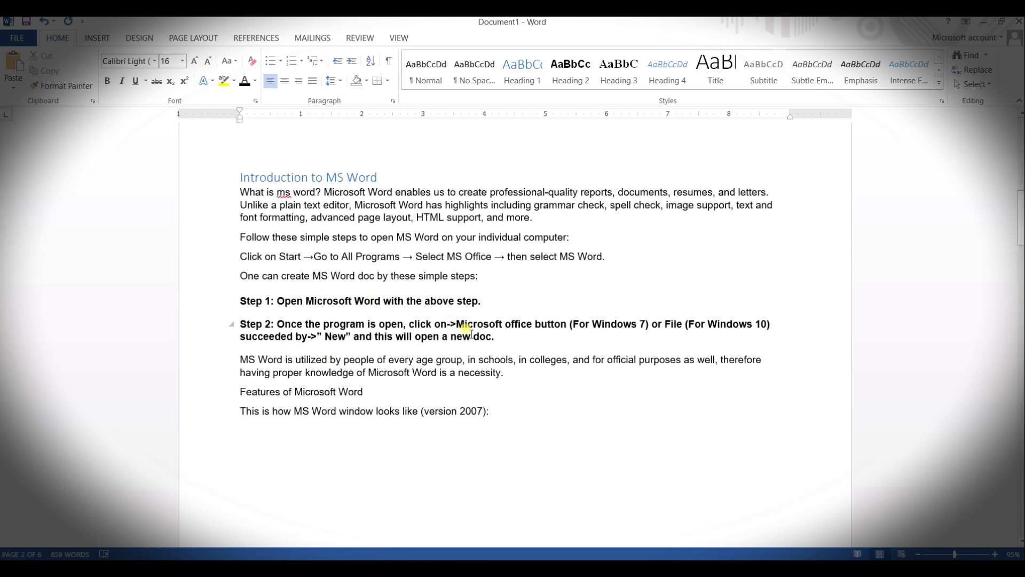
left_click_drag(494, 337, 240, 324)
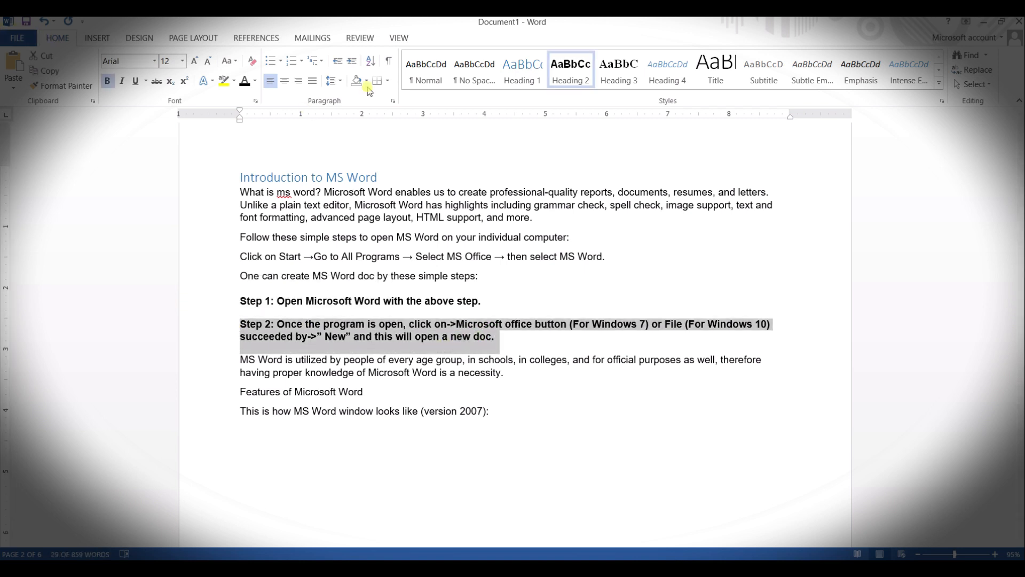
left_click(438, 75)
left_click(515, 411)
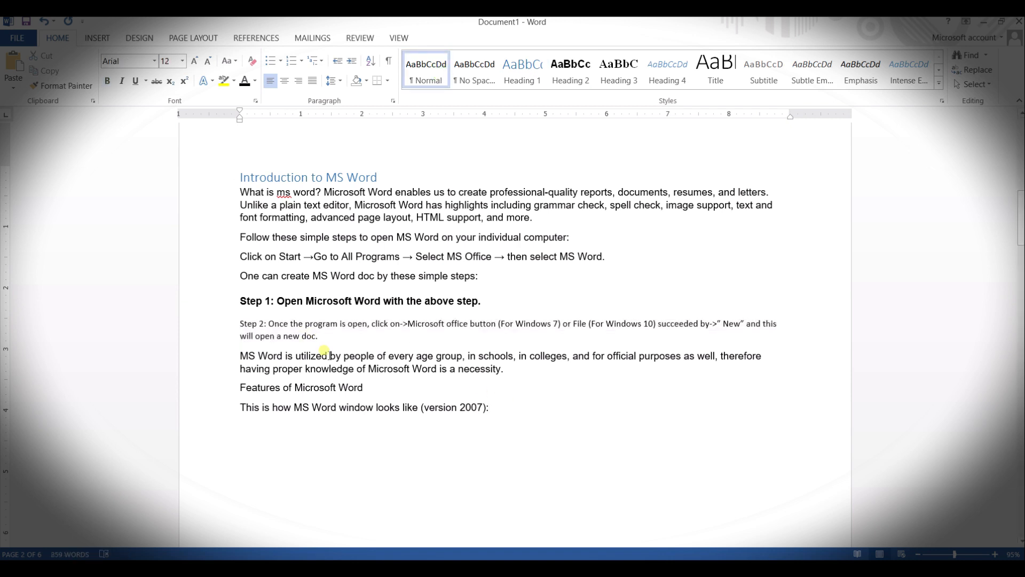
Step: Copy the formatting of the "MS Word is utilized" paragraph onto the Step 2 paragraph with the Format Painter
left_click(392, 367)
right_click(389, 362)
left_click(514, 388)
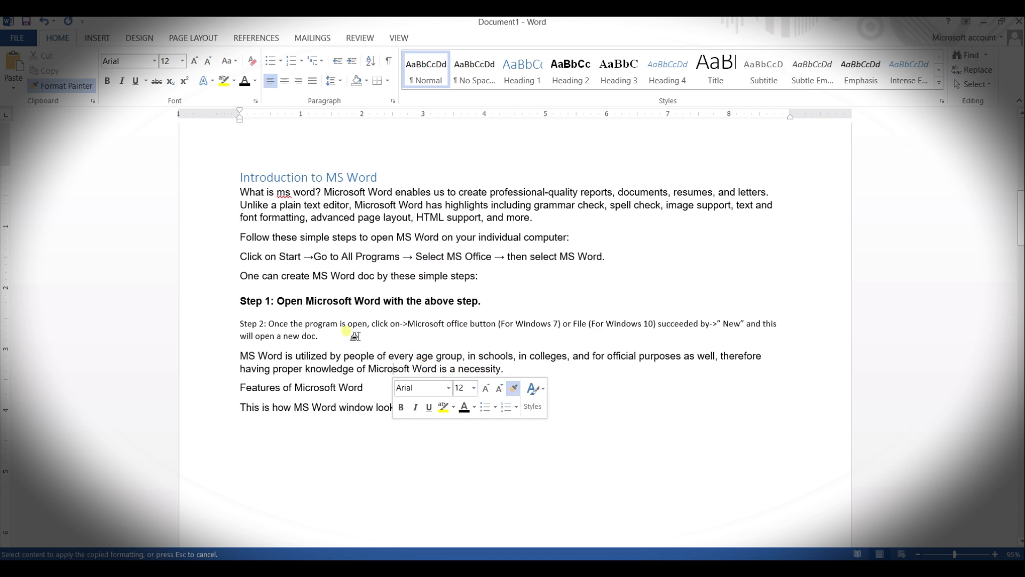
left_click_drag(318, 338, 241, 324)
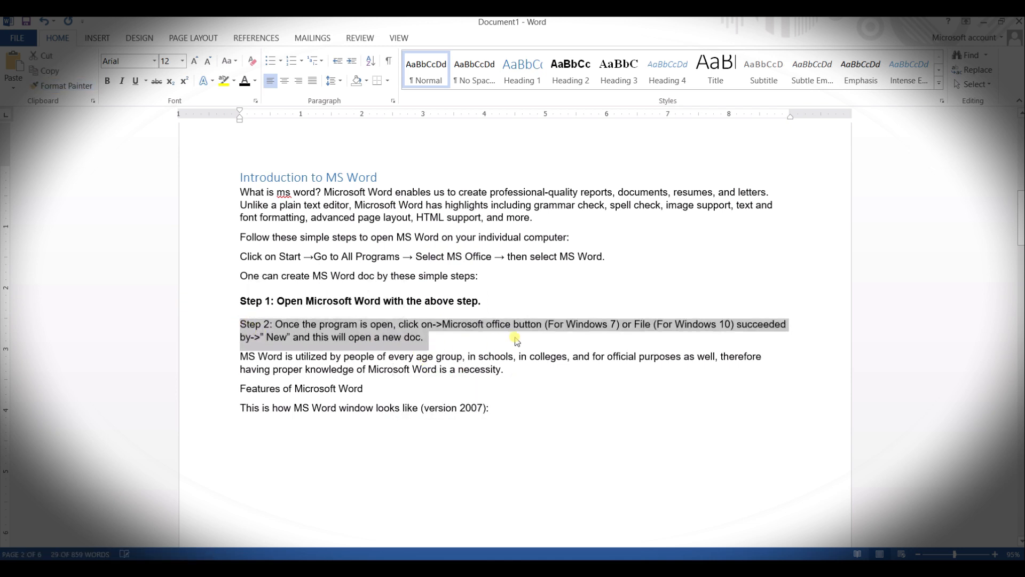
left_click(487, 381)
Step: Update the entire table of contents to drop the Step 2 entry
scroll(267, 237, "up", 10)
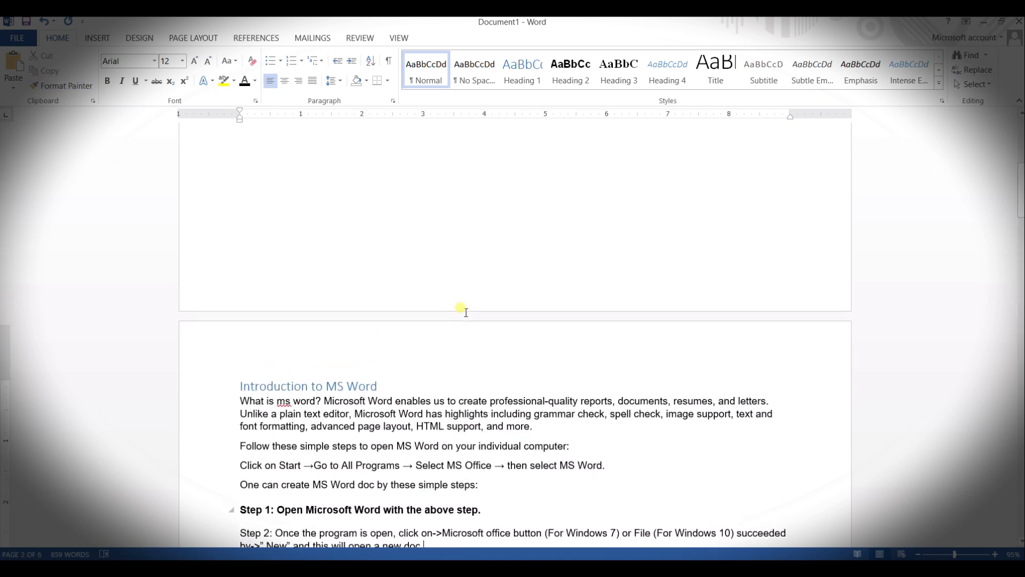
left_click(297, 224)
left_click(296, 225)
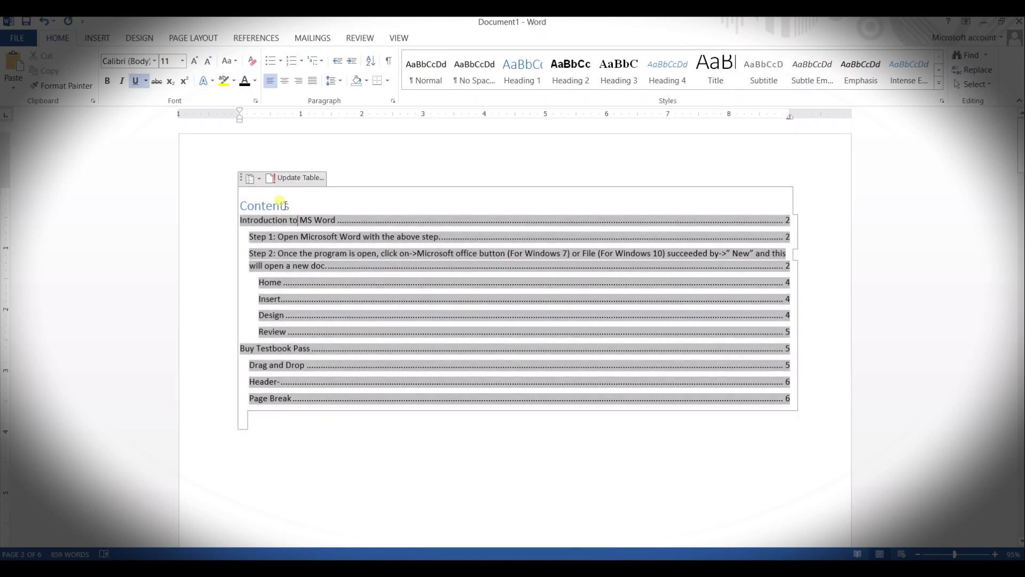
left_click(283, 177)
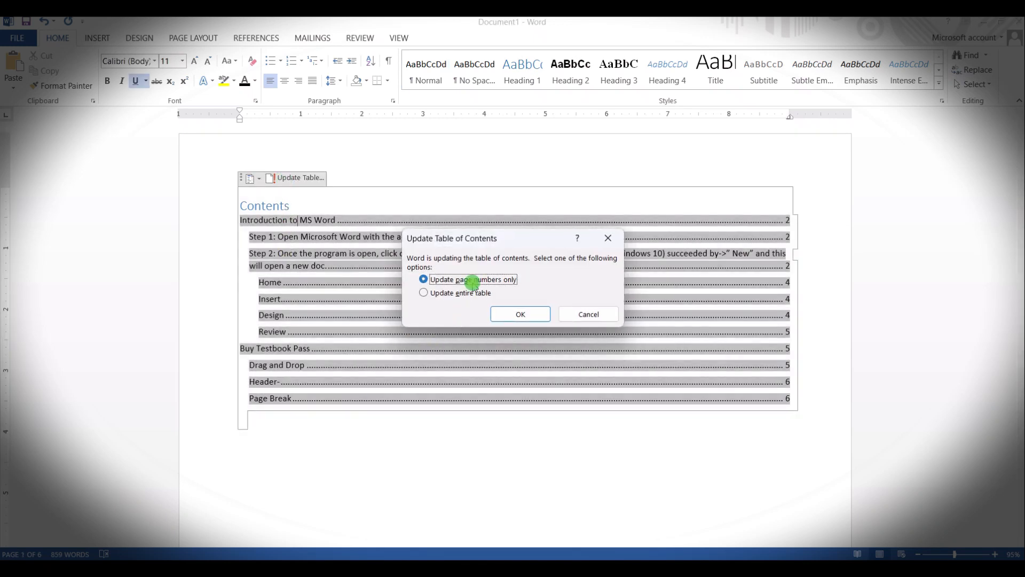
left_click(473, 292)
left_click(511, 312)
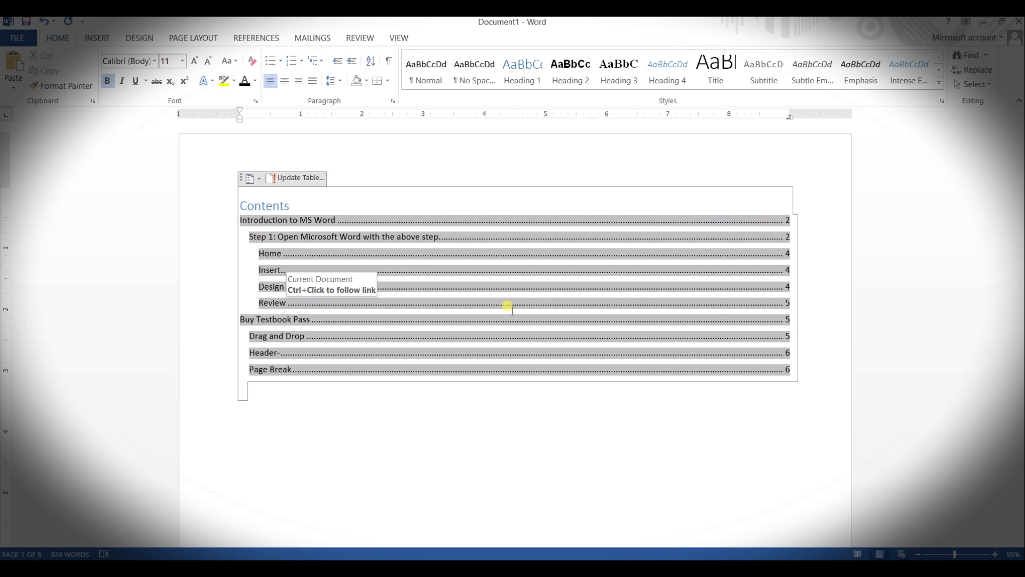
Step: Insert Plain Number 2 page numbers in the page header and left-align the number
scroll(507, 306, "down", 5)
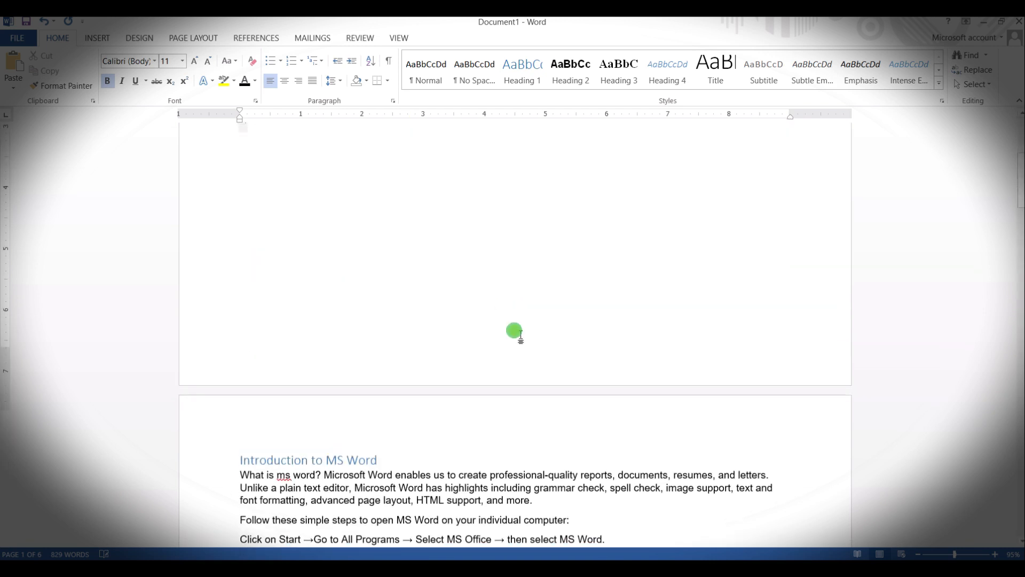
left_click(514, 330)
scroll(514, 330, "up", 3)
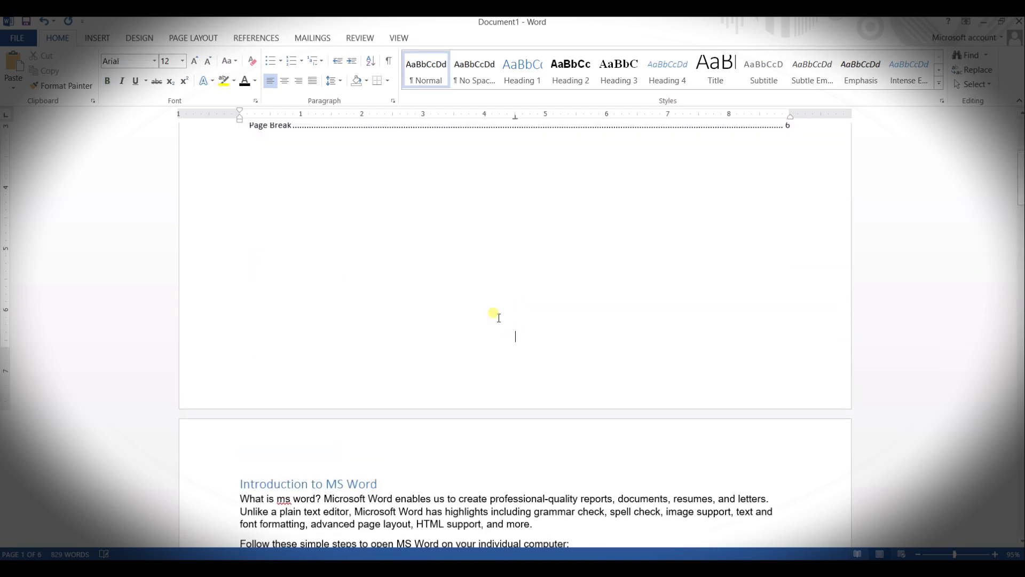
left_click(99, 38)
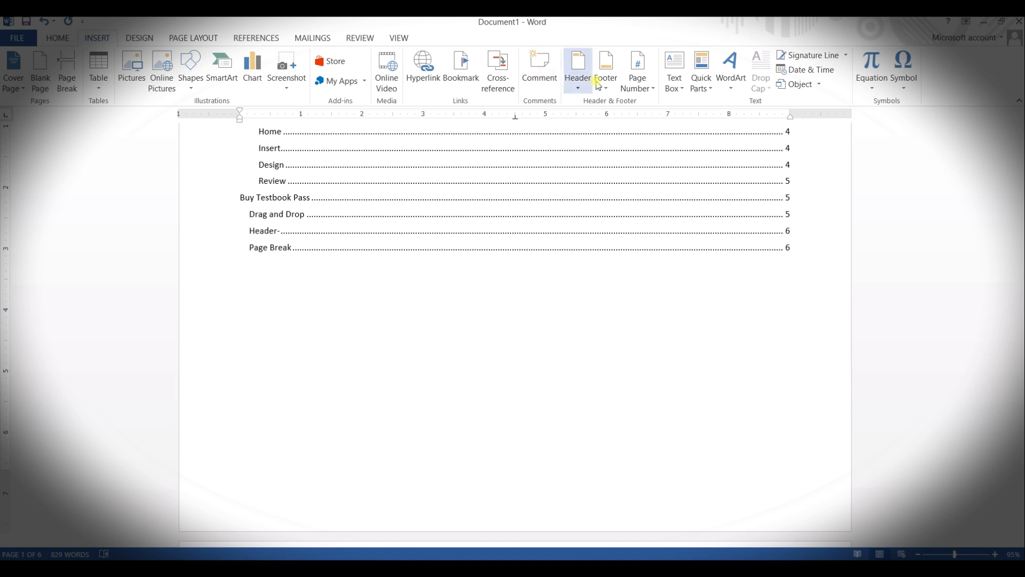
left_click(637, 80)
mouse_move(679, 111)
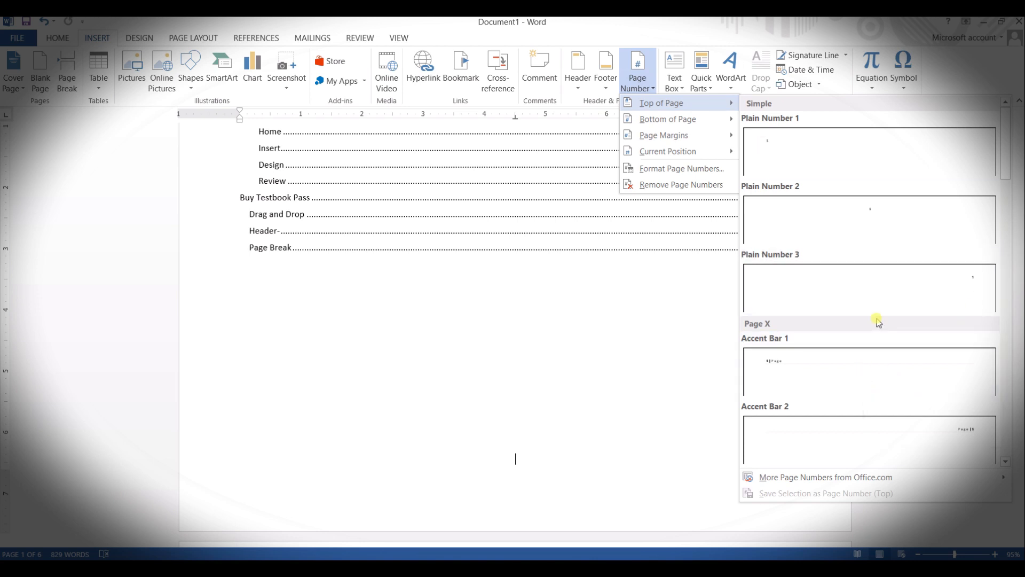
left_click(912, 236)
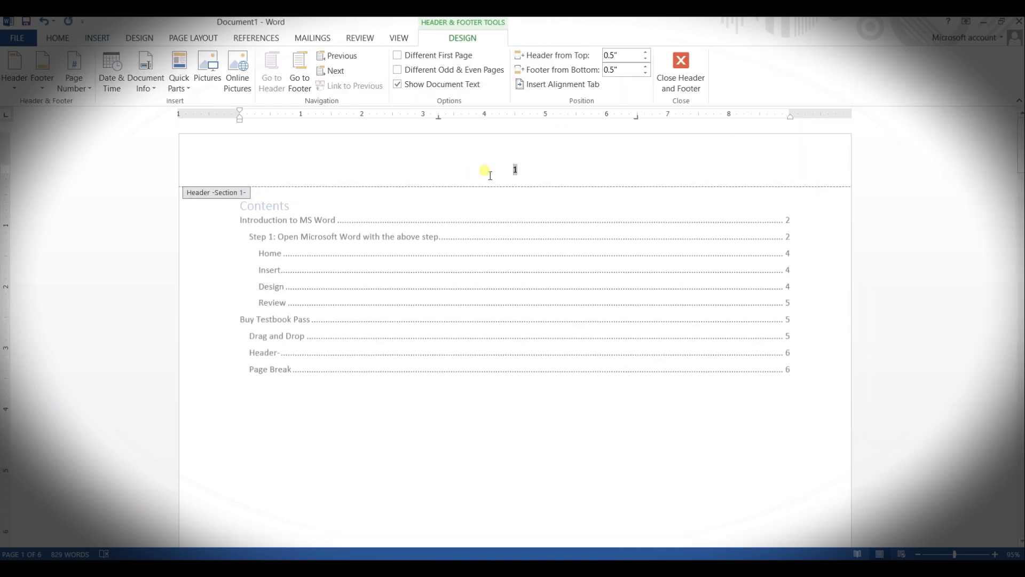
key("ctrl+l")
Step: Insert Plain Number 2 page numbers in the footer and review the numbering across the pages
left_click(90, 40)
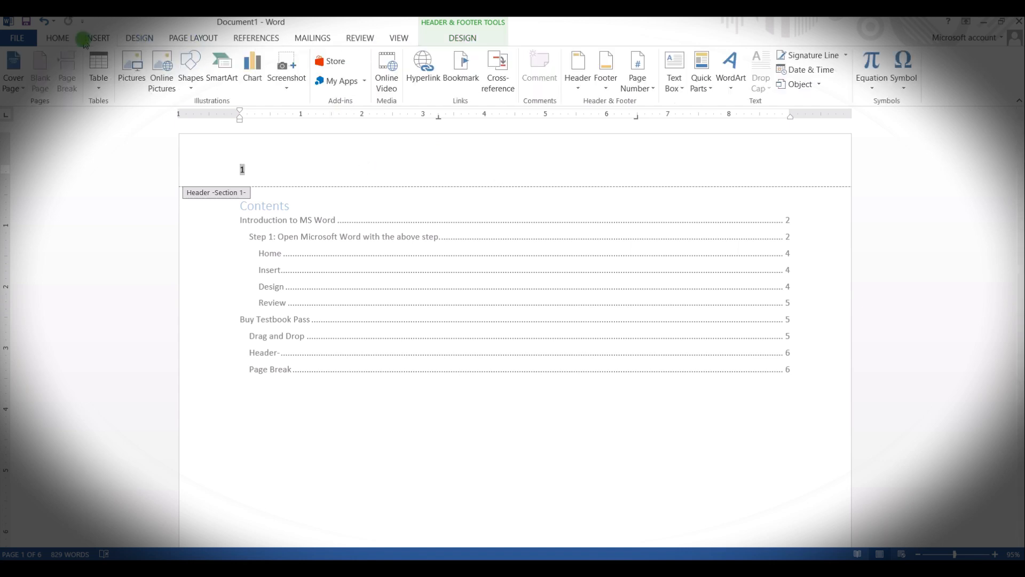
left_click(598, 91)
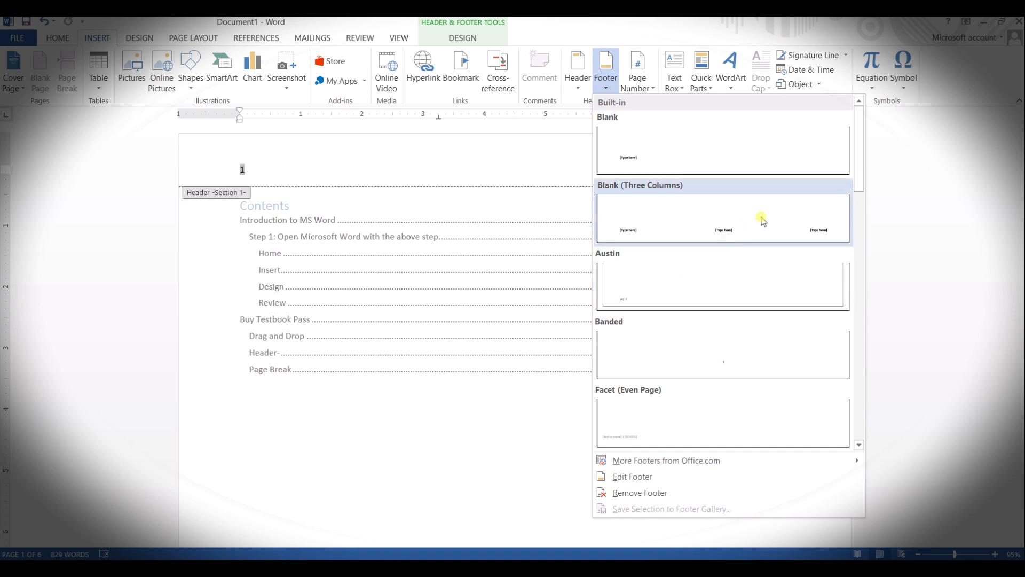
left_click(634, 89)
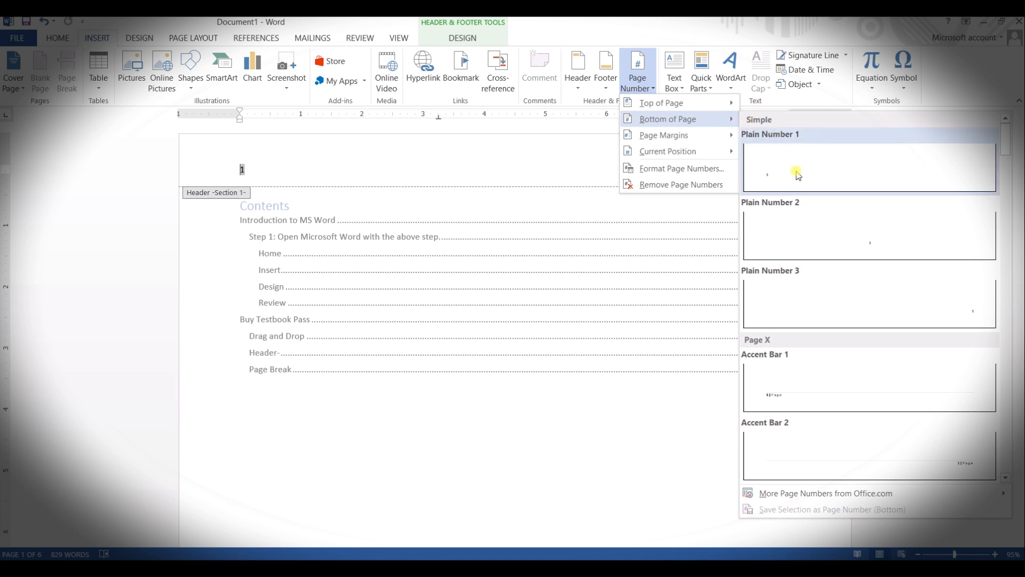
left_click(856, 239)
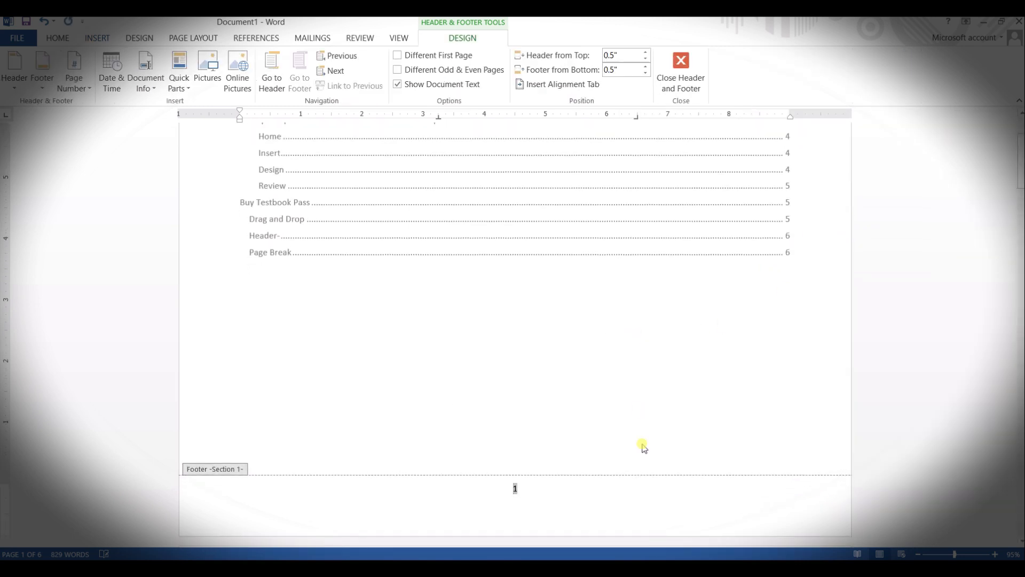
scroll(551, 434, "down", 10)
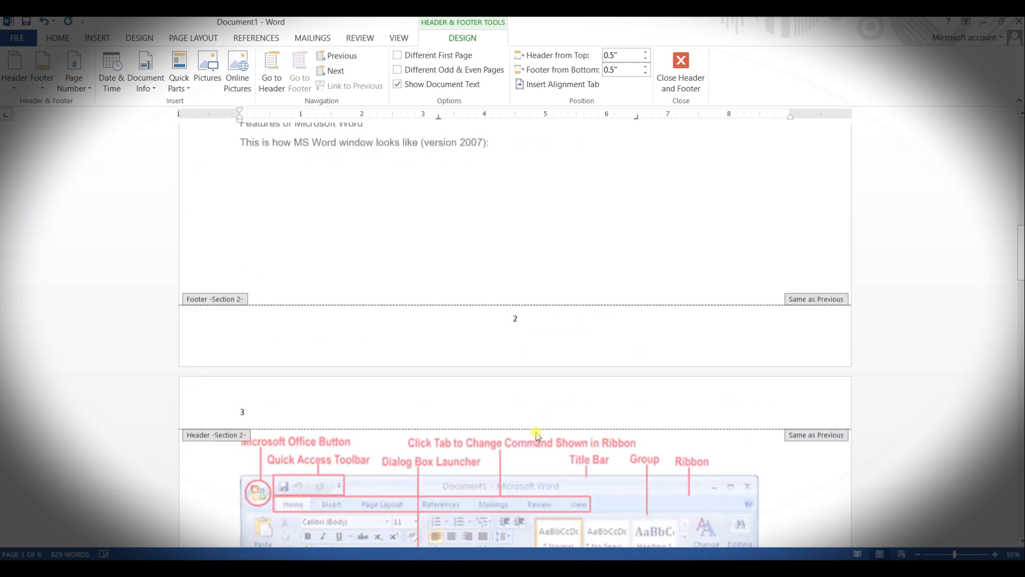
scroll(515, 393, "up", 4)
scroll(516, 393, "up", 12)
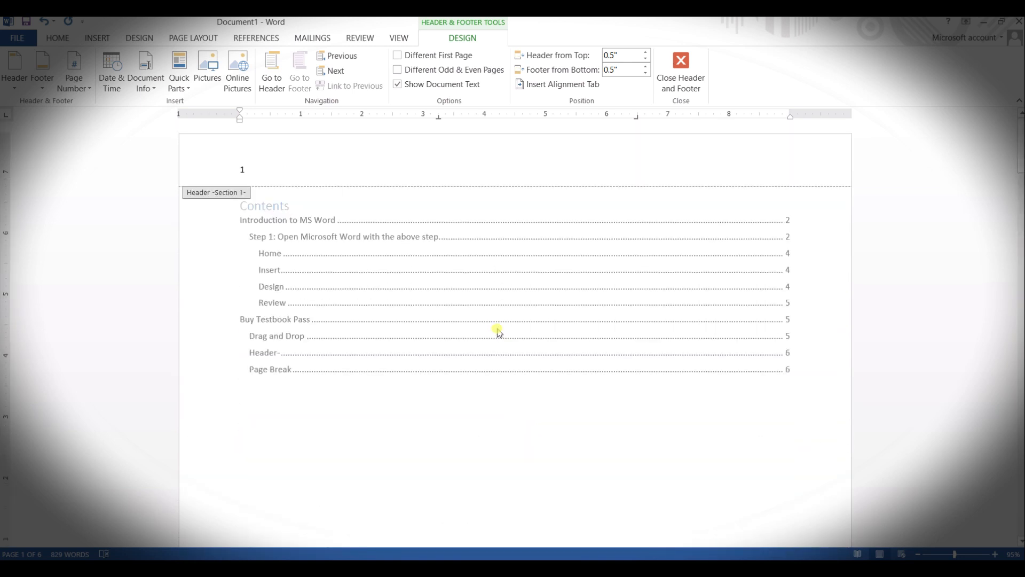
Step: Format the Section 1 footer page number as i, ii, iii and start the numbering at i
scroll(497, 331, "down", 10)
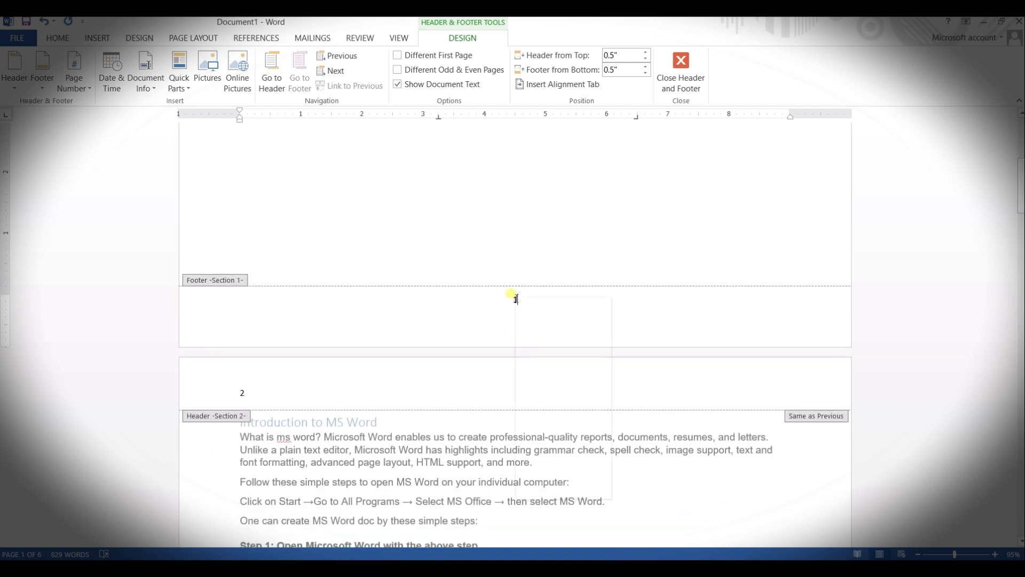
right_click(516, 297)
left_click(514, 297)
left_click(514, 298)
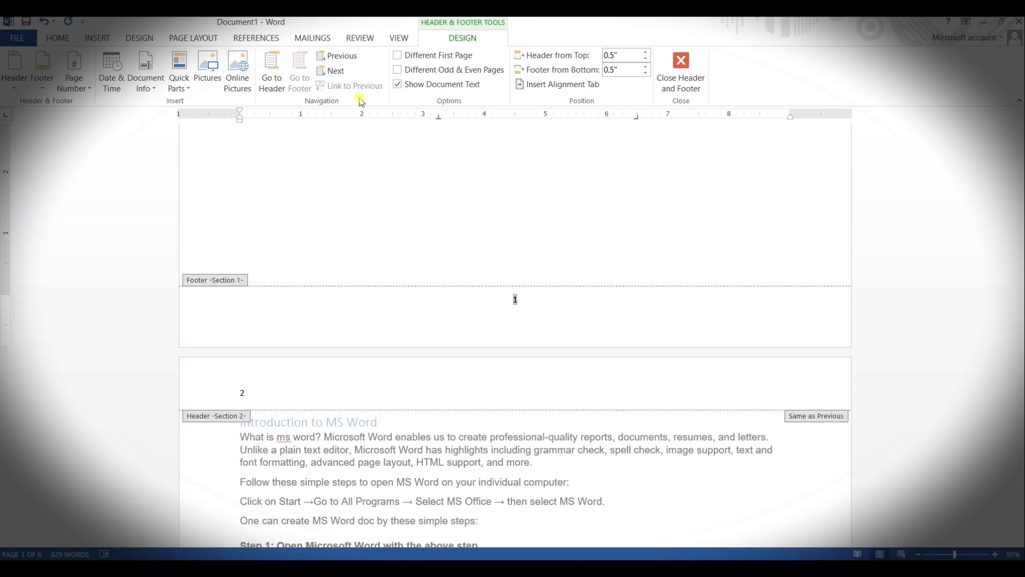
left_click(74, 83)
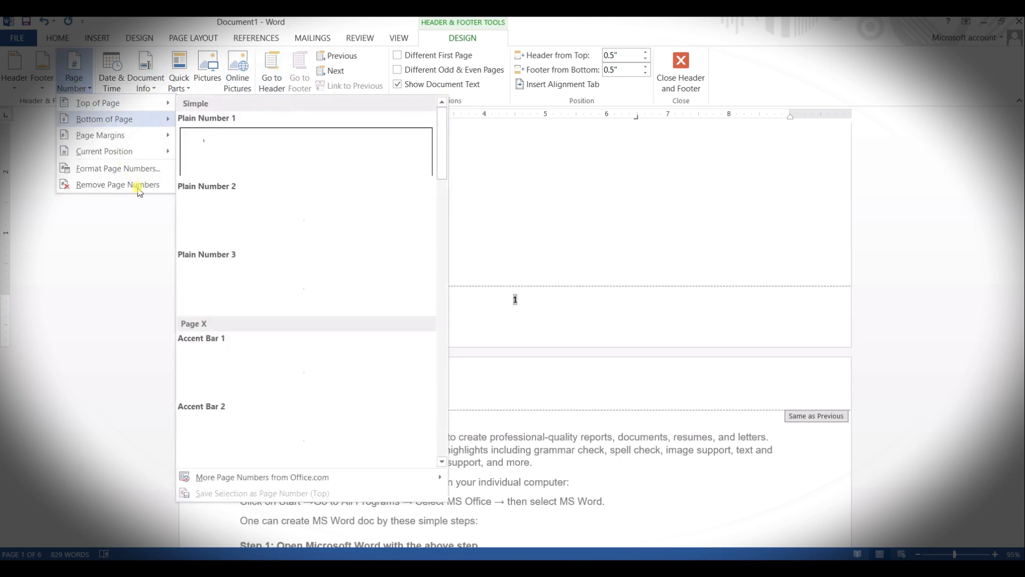
left_click(22, 247)
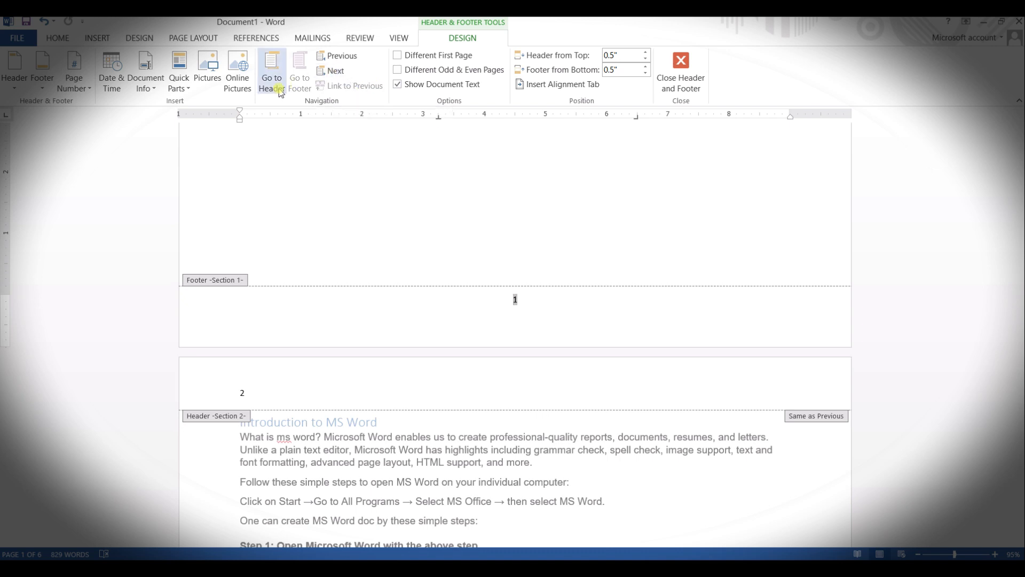
left_click(74, 80)
left_click(145, 168)
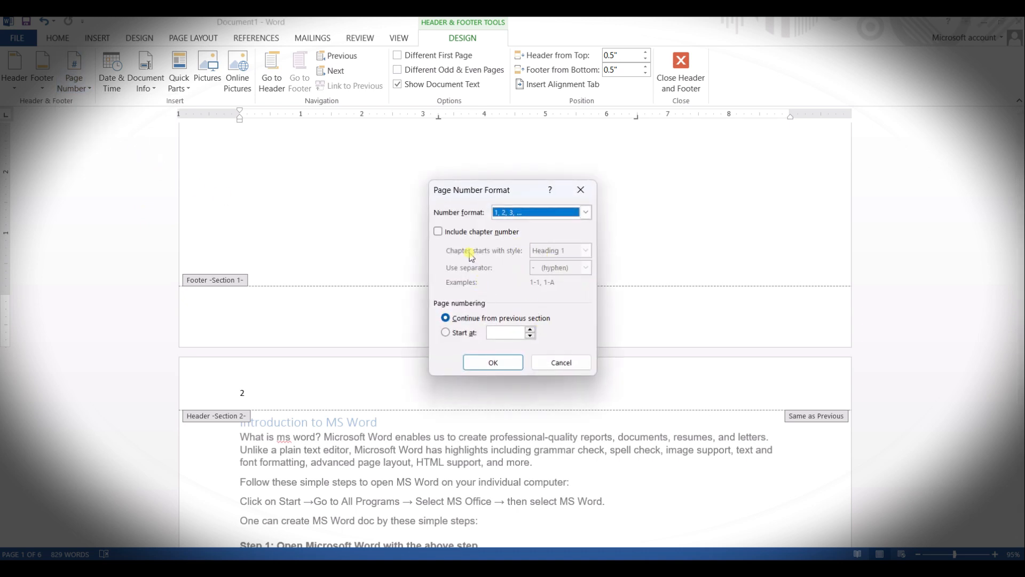
left_click(586, 212)
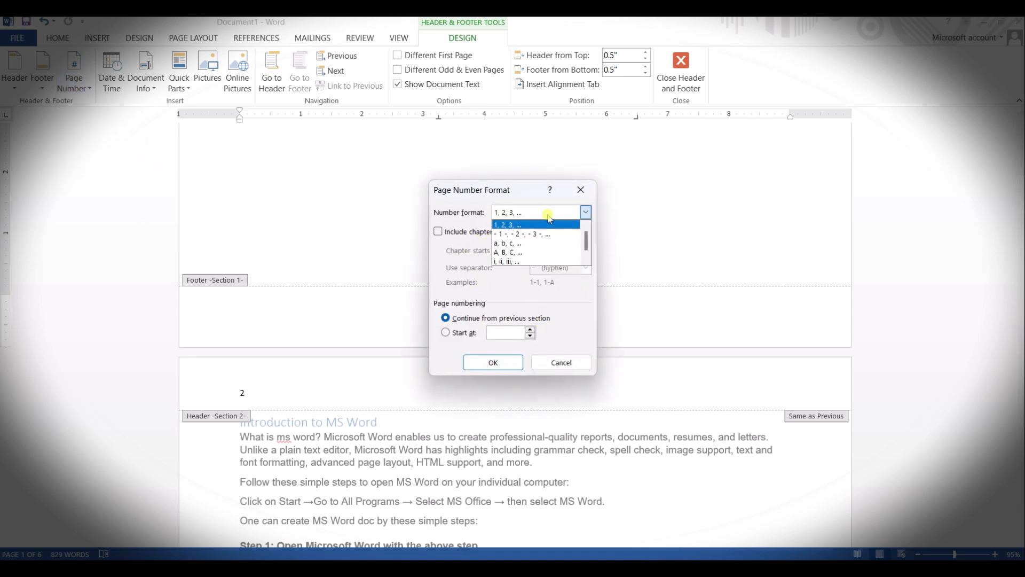
left_click(524, 262)
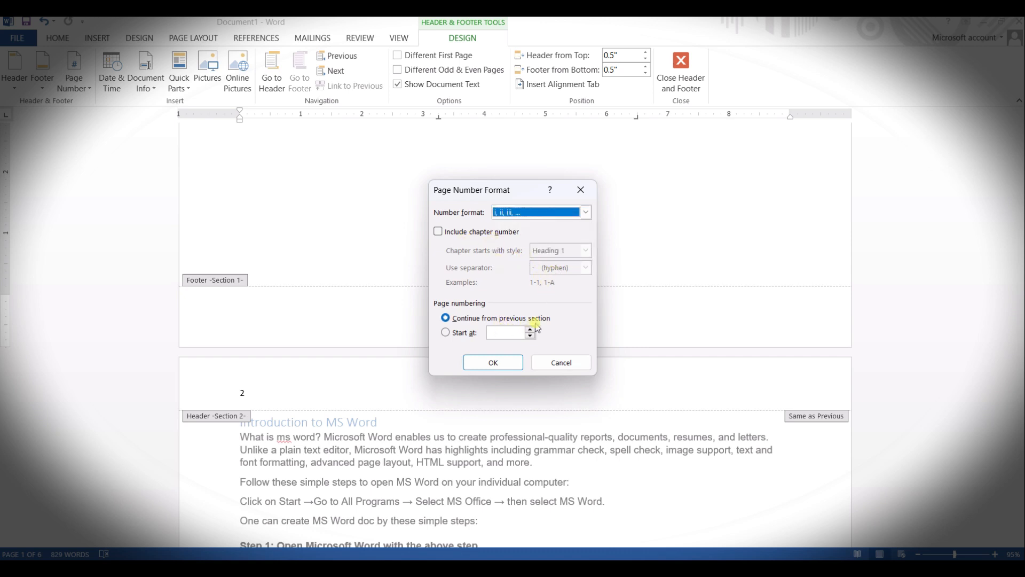
left_click(471, 332)
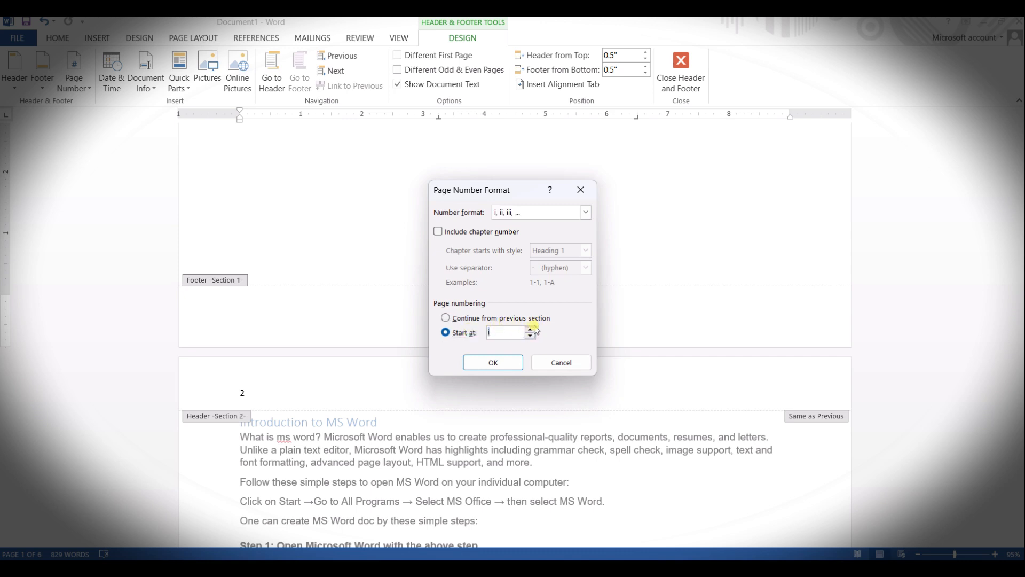
left_click(493, 361)
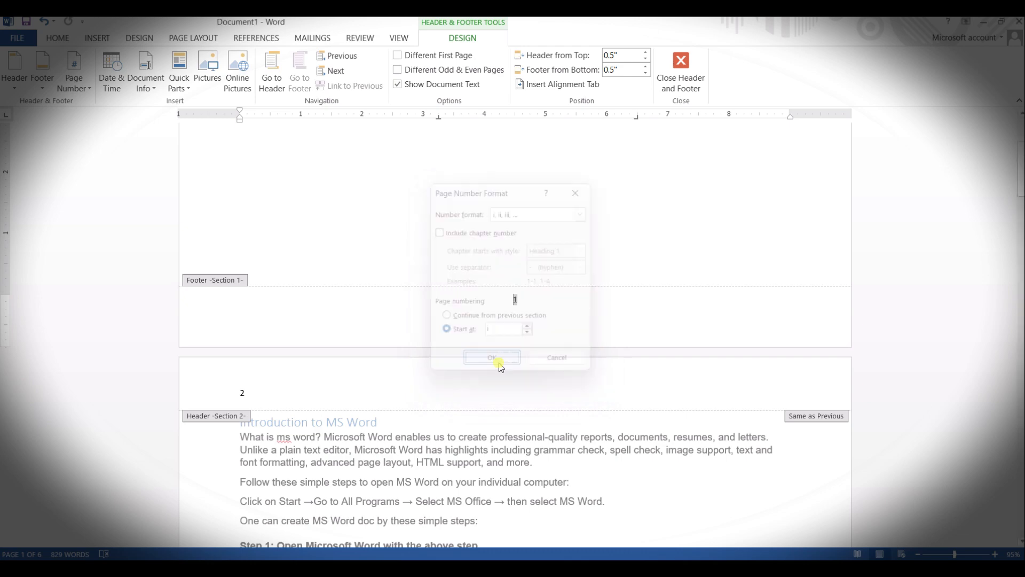
Step: Compare the header and footer page numbers of the contents page with those of the following pages
scroll(542, 338, "down", 12)
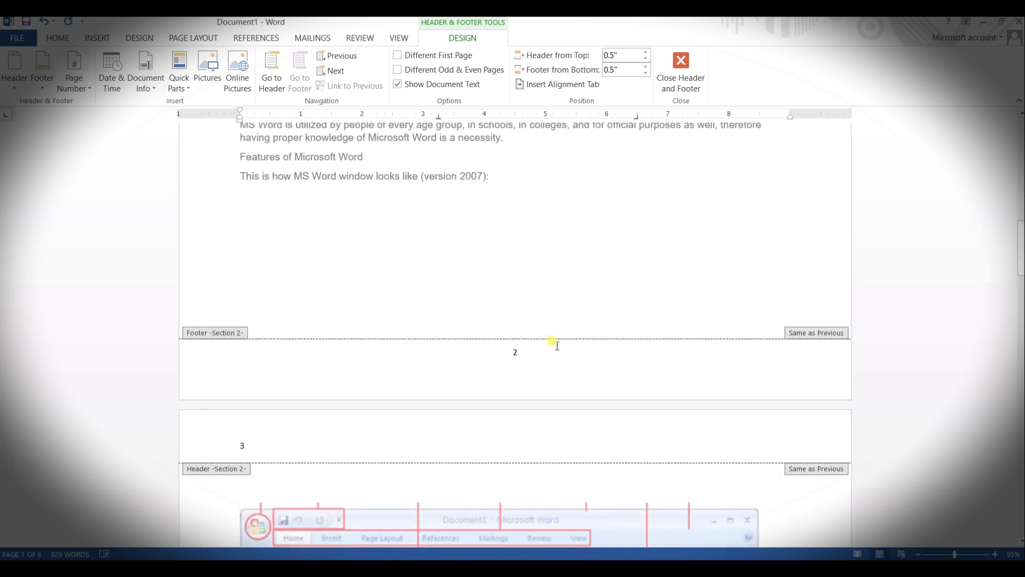
scroll(556, 346, "up", 10)
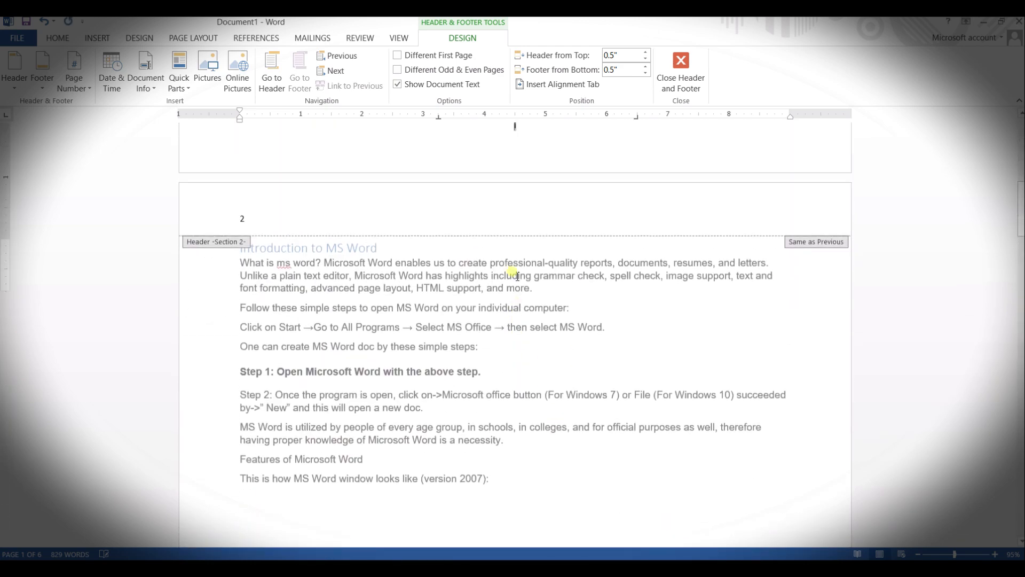
scroll(522, 303, "up", 3)
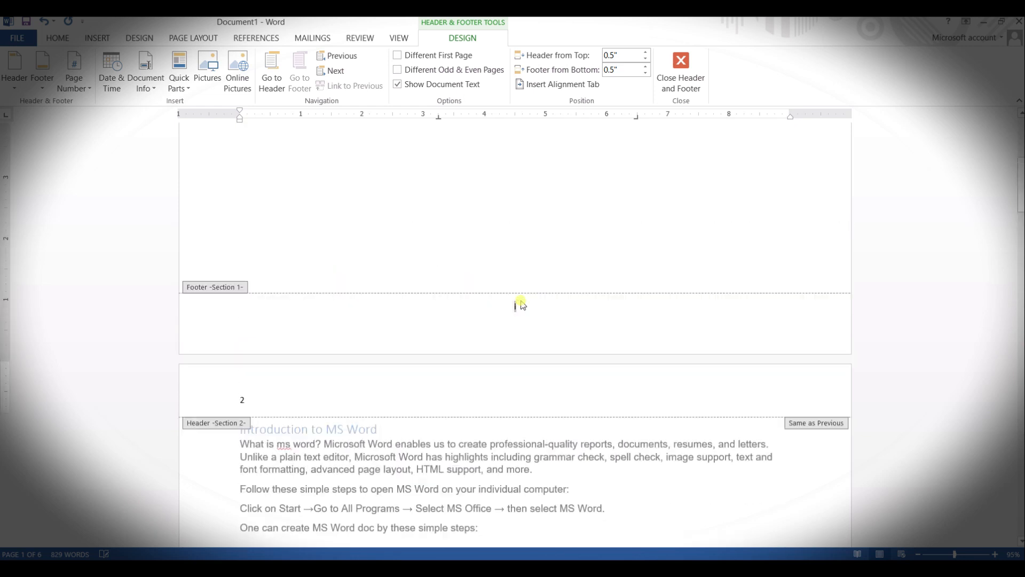
scroll(522, 303, "up", 4)
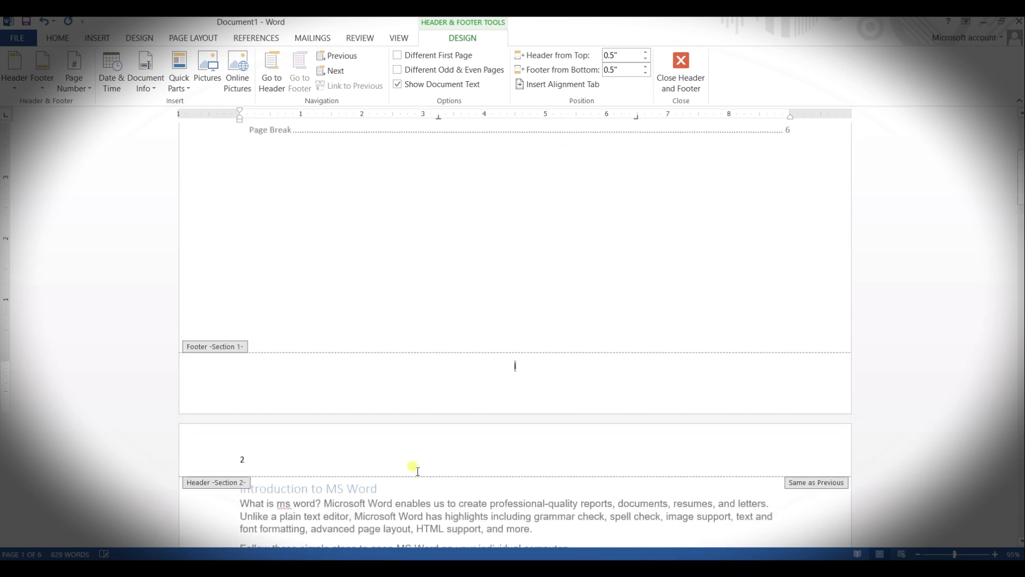
scroll(511, 321, "up", 4)
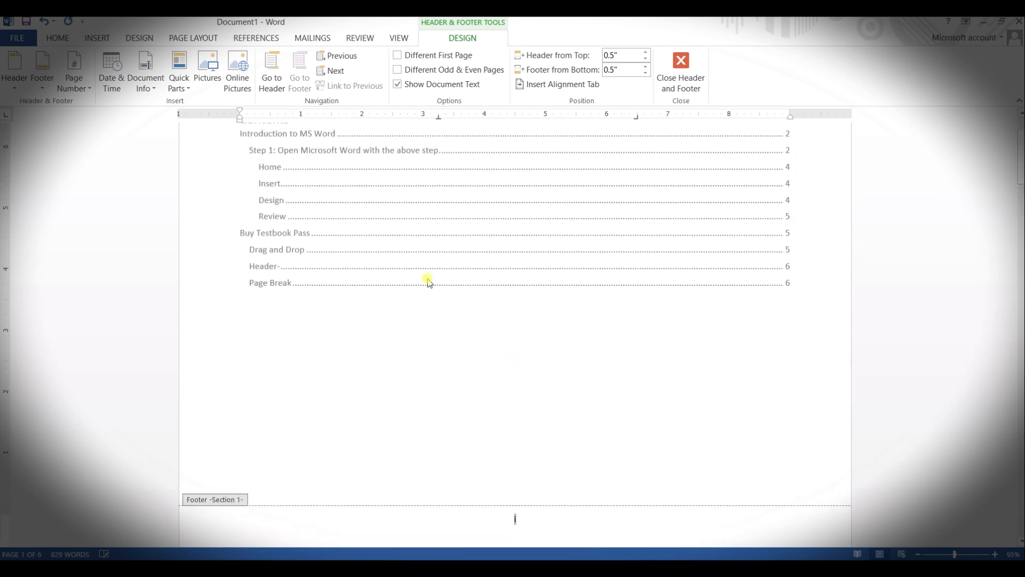
scroll(534, 347, "down", 4)
scroll(521, 361, "down", 1)
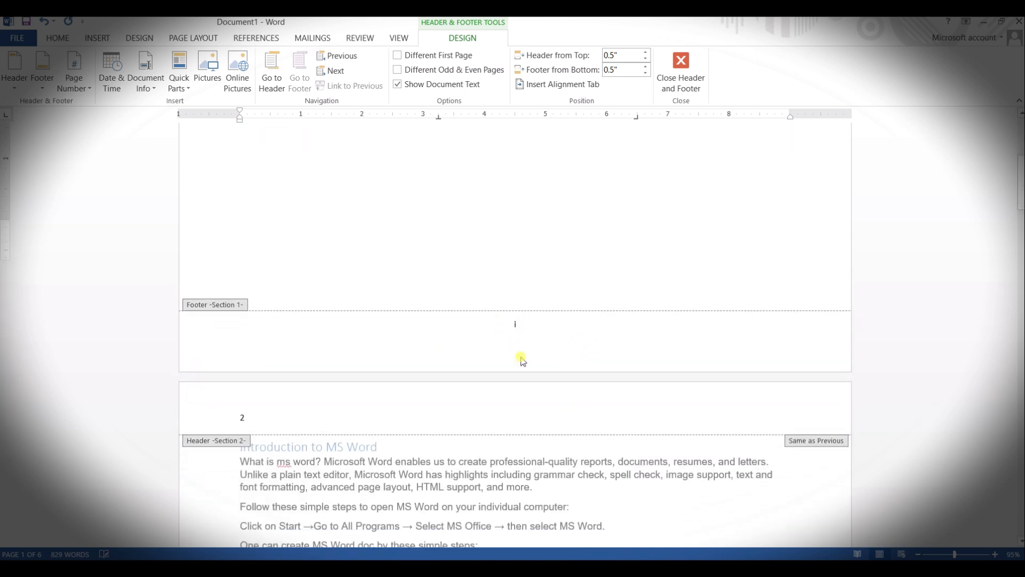
Step: Unlink the Section 2 footer from the previous section's footer
scroll(523, 361, "down", 10)
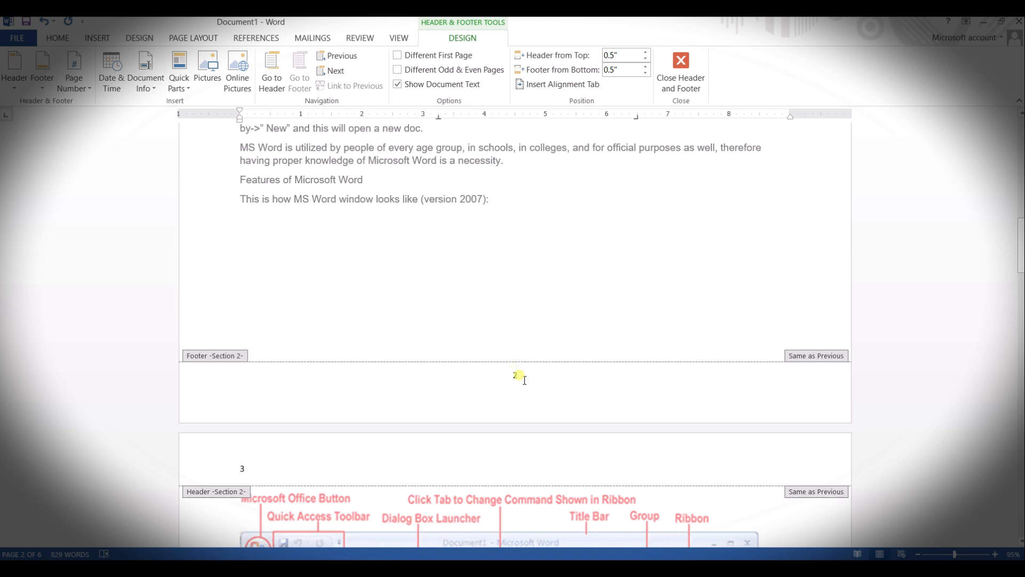
left_click(517, 376)
double_click(517, 376)
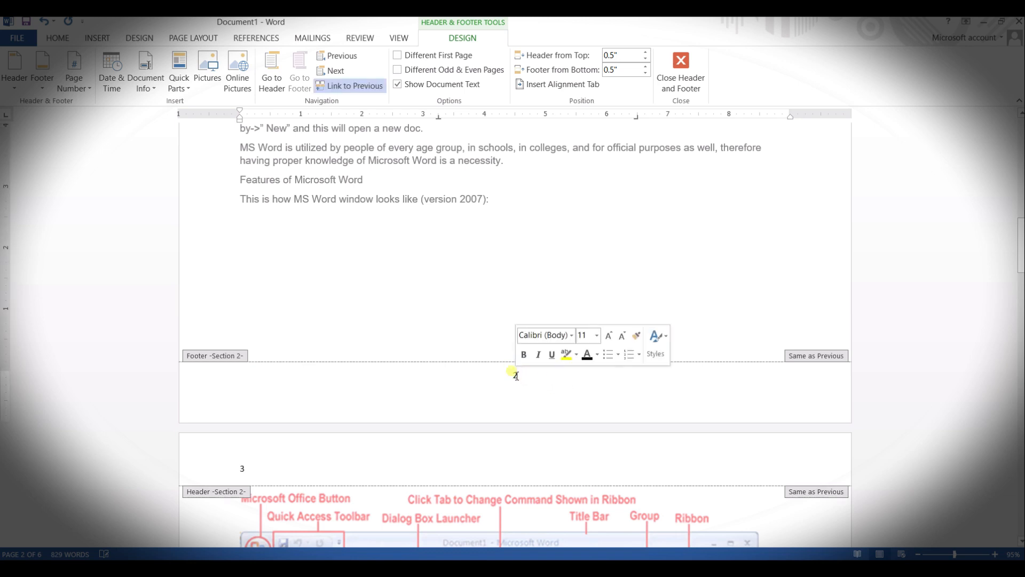
left_click(346, 86)
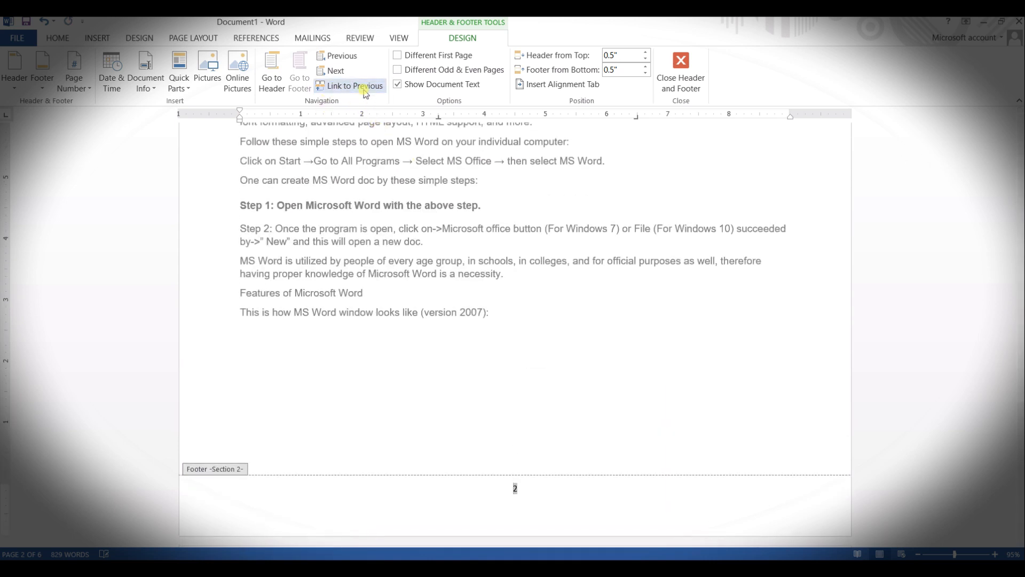
Step: Set the Section 2 page numbering to start at 1 and check the numbers on the following pages
left_click(517, 491)
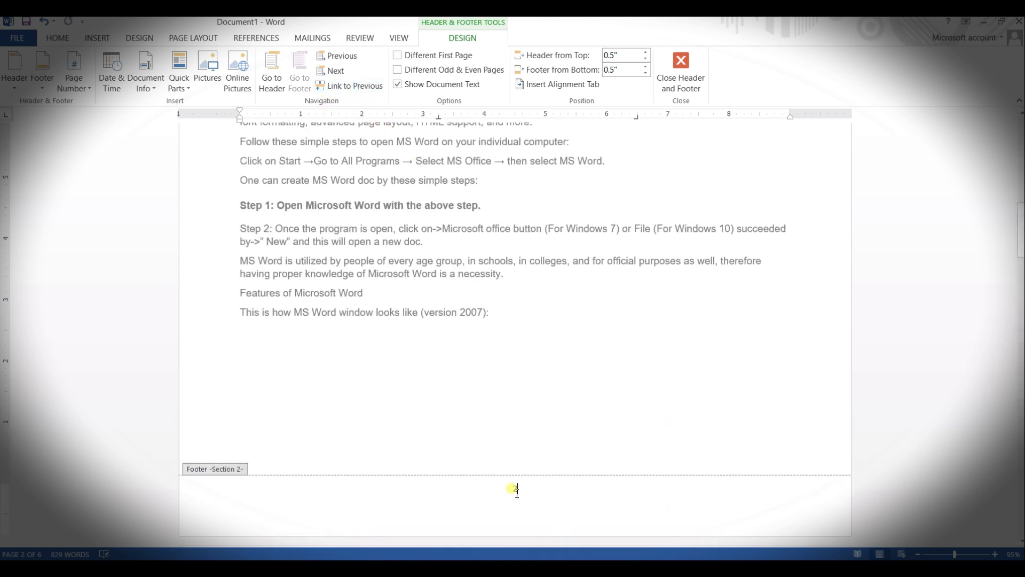
left_click(90, 88)
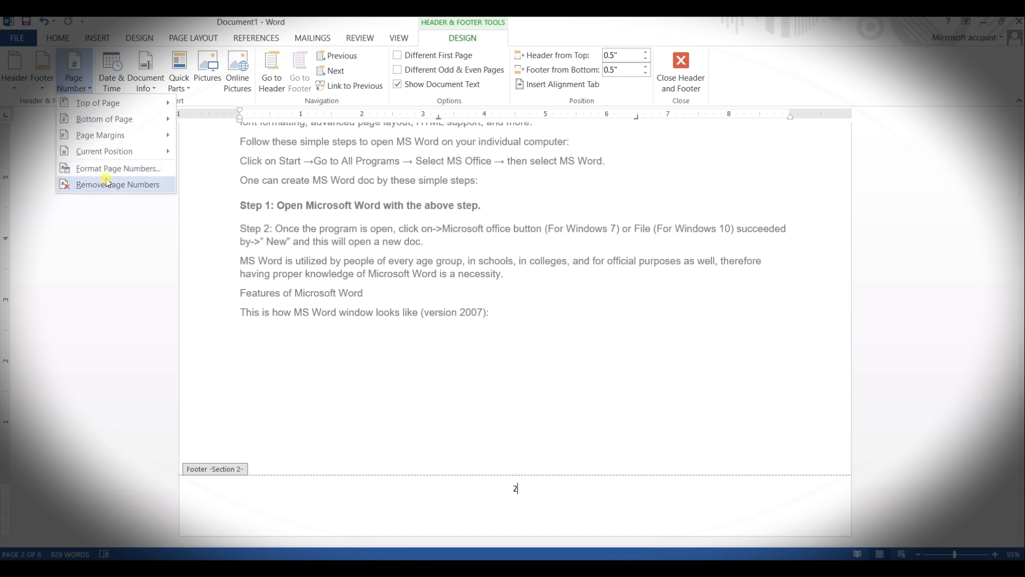
left_click(153, 169)
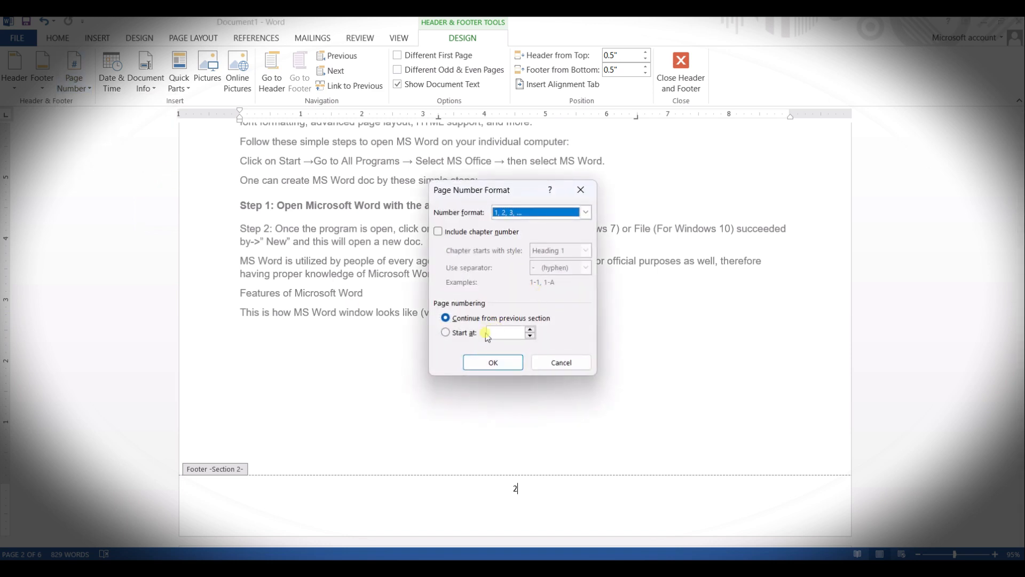
left_click(471, 333)
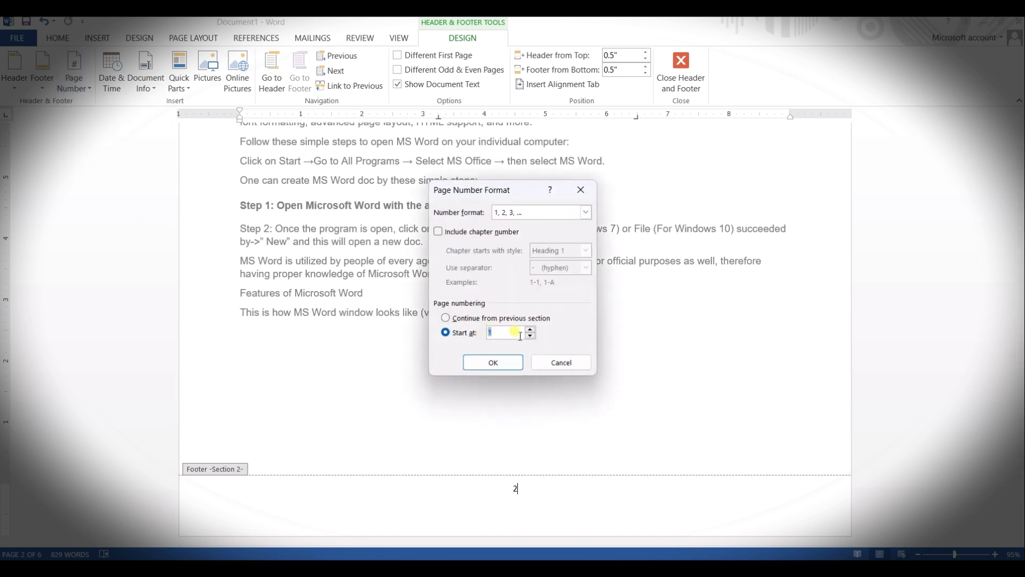
left_click(511, 363)
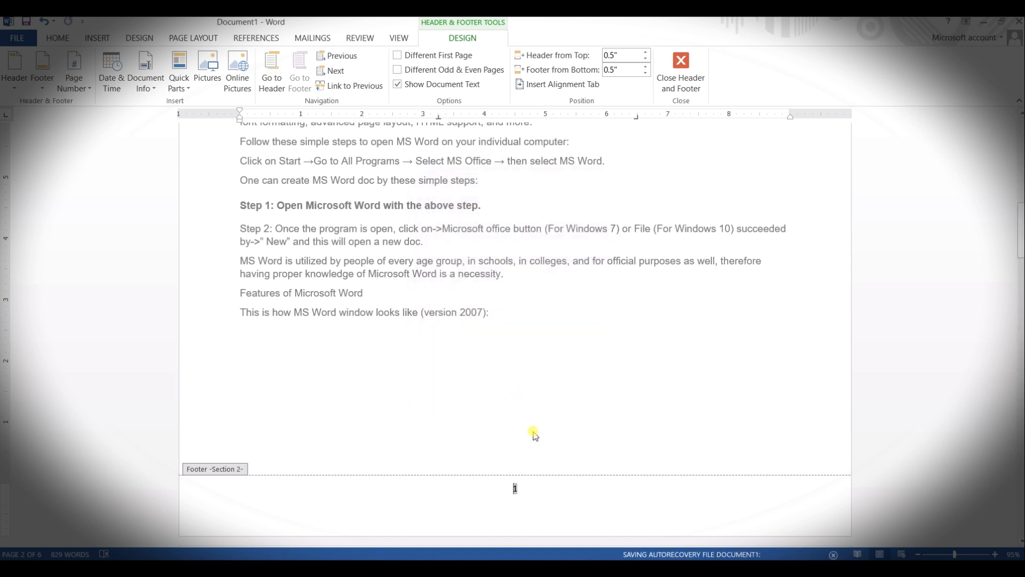
scroll(535, 435, "down", 15)
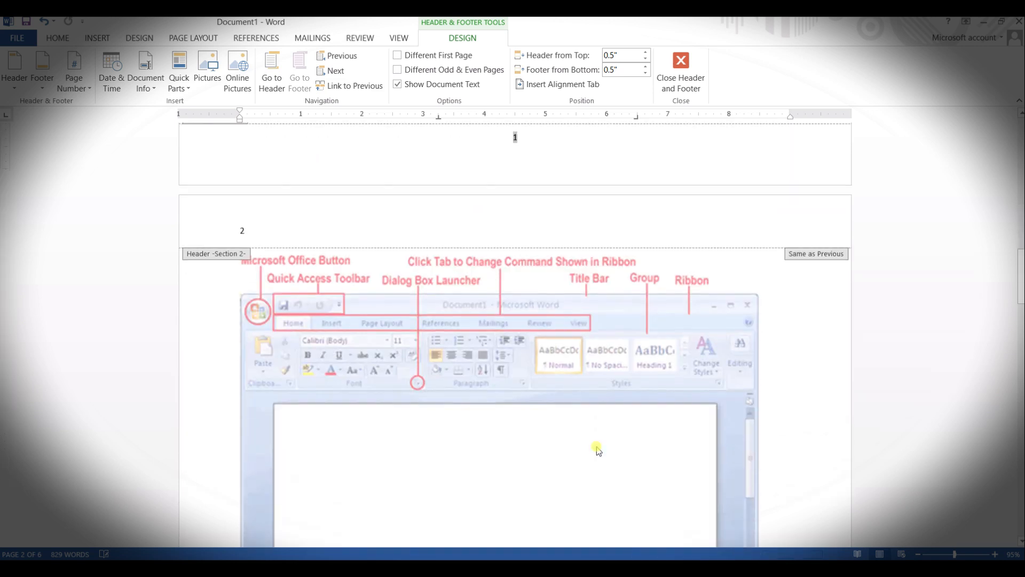
Step: Examine the header and footer page numbers throughout the Section 2 pages, including the footer of the page with the Word window image
scroll(598, 452, "down", 15)
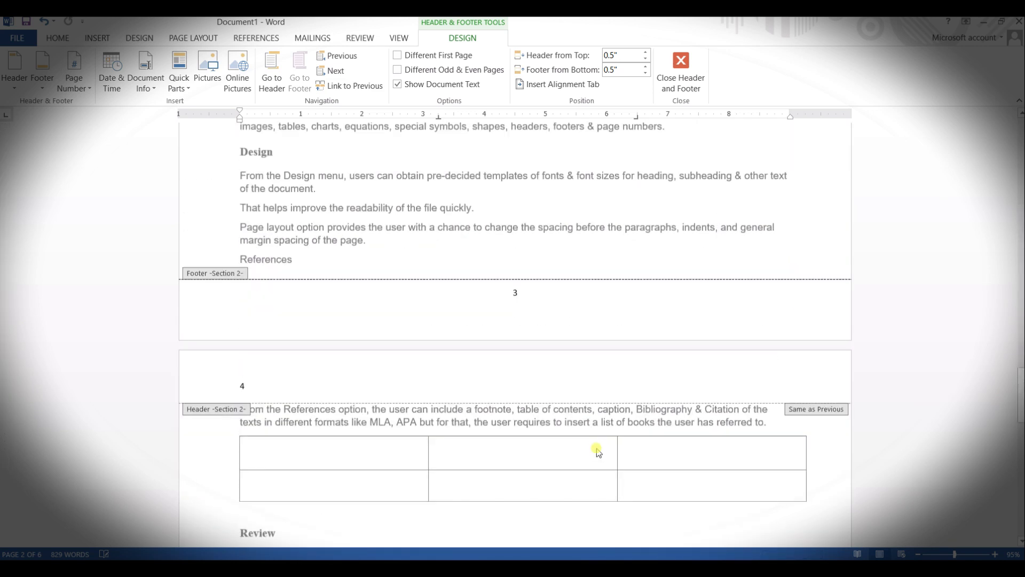
scroll(598, 451, "up", 20)
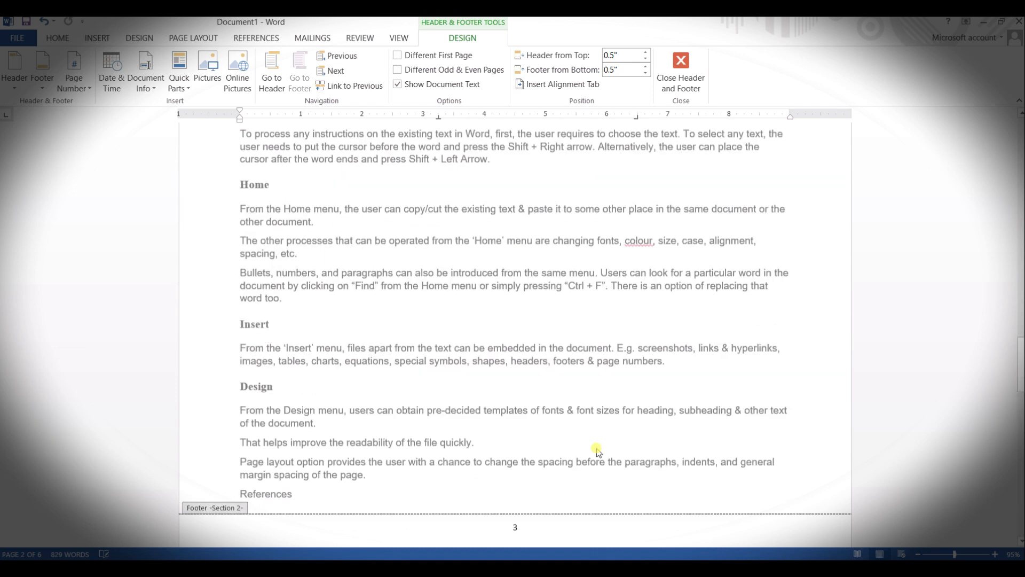
scroll(597, 452, "up", 13)
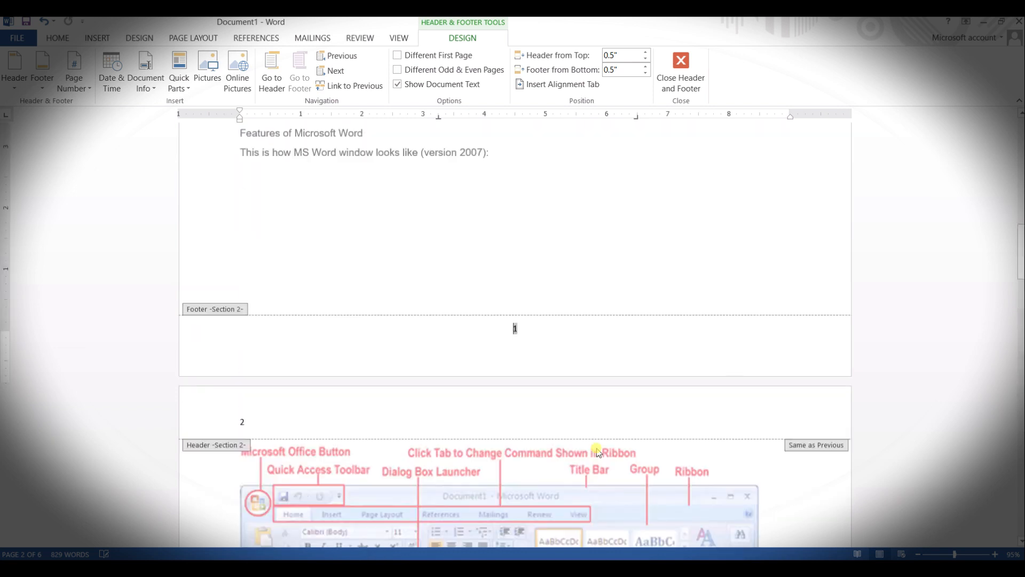
scroll(598, 451, "down", 5)
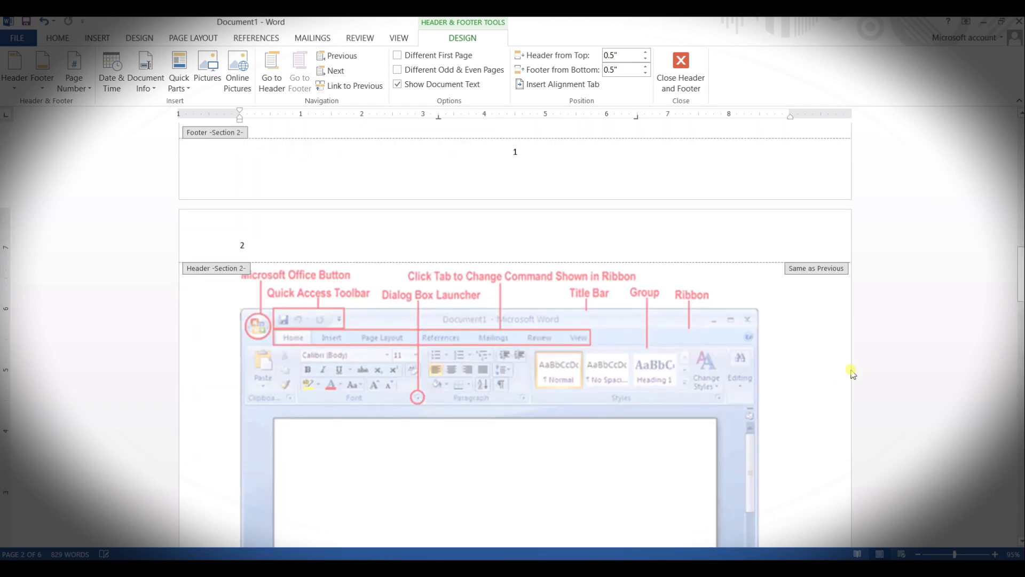
scroll(677, 380, "down", 10)
scroll(678, 381, "down", 2)
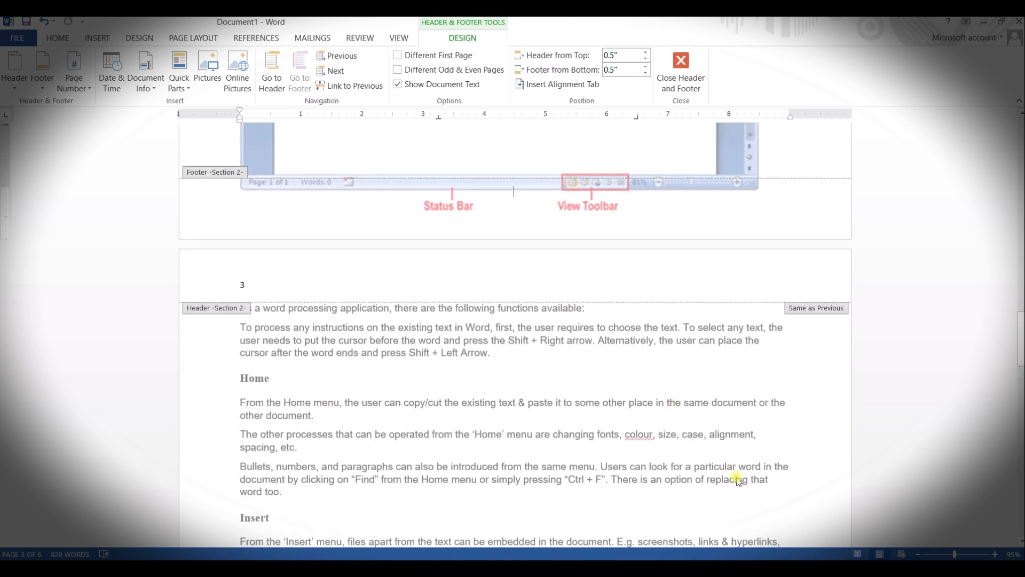
scroll(637, 457, "down", 13)
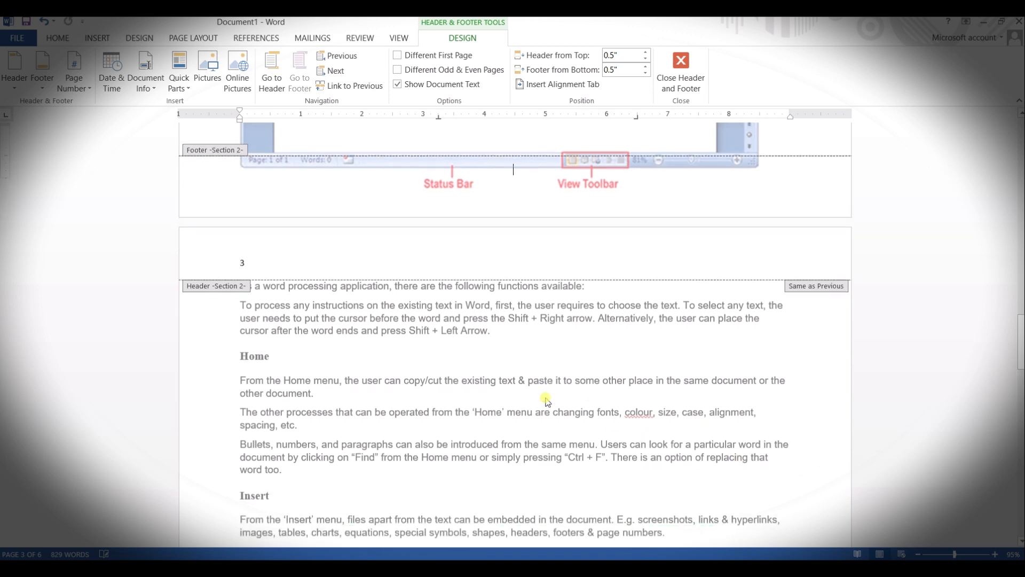
scroll(579, 413, "down", 18)
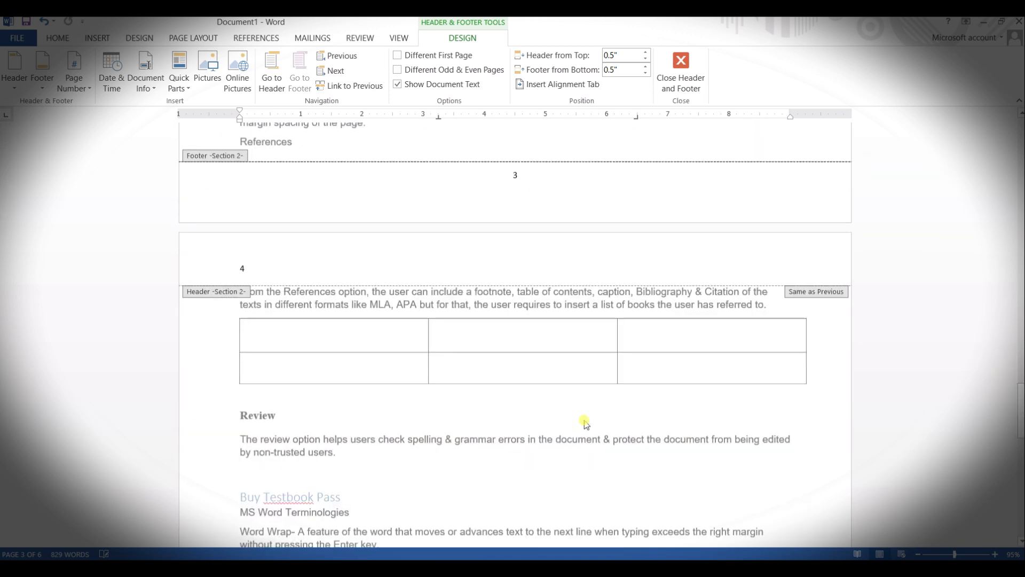
scroll(568, 408, "down", 14)
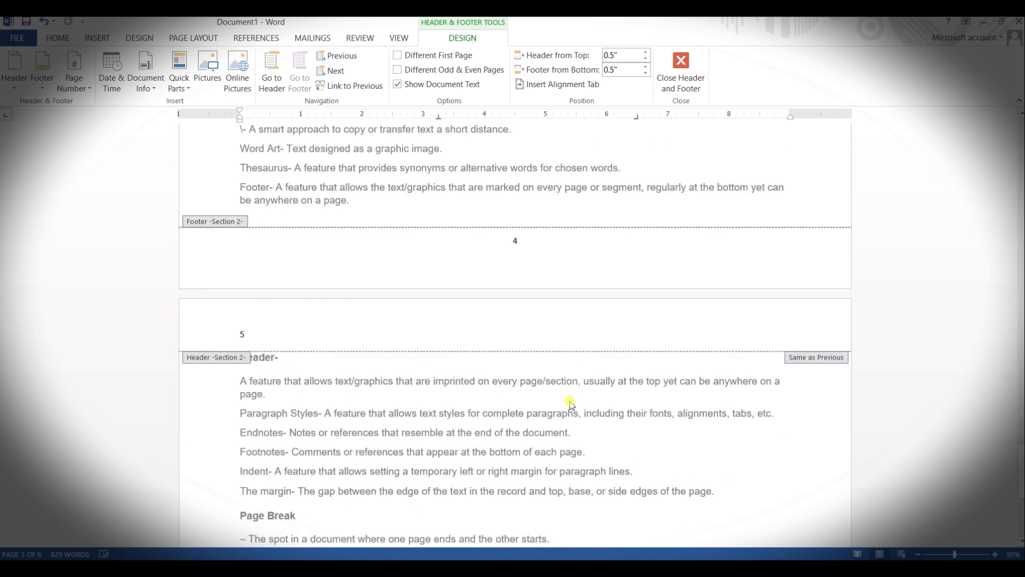
scroll(569, 427, "up", 8)
scroll(566, 395, "up", 20)
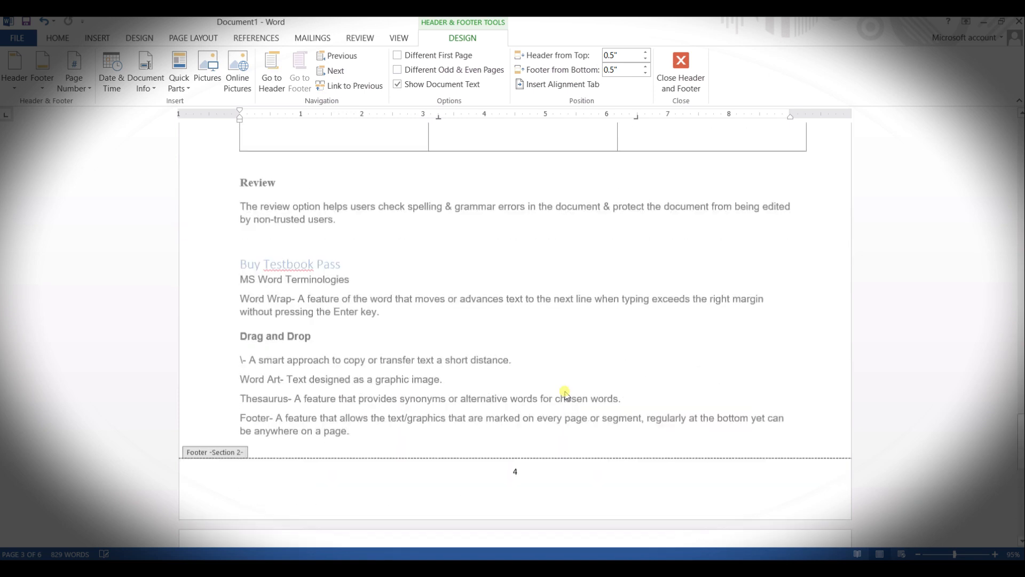
scroll(568, 395, "up", 8)
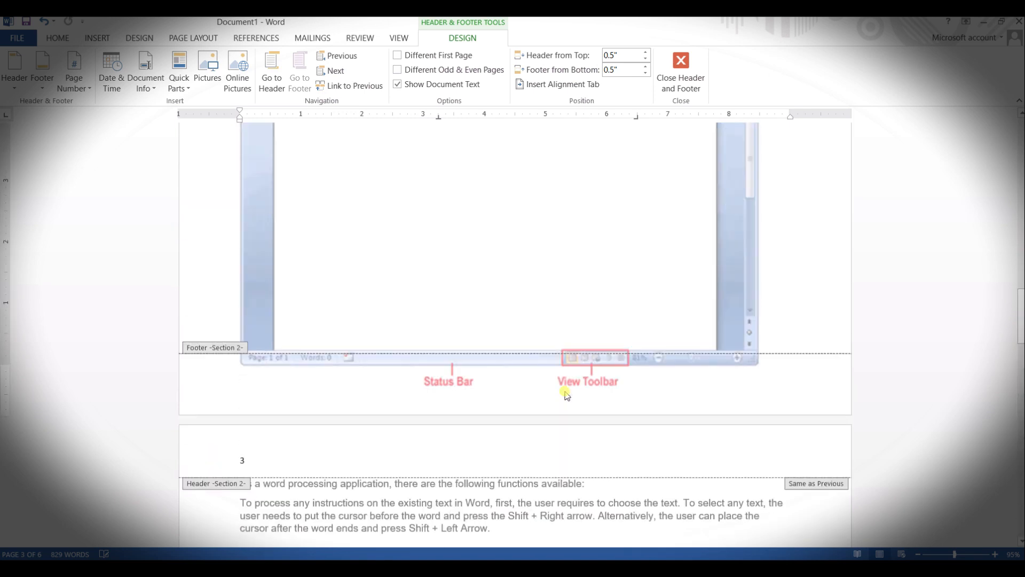